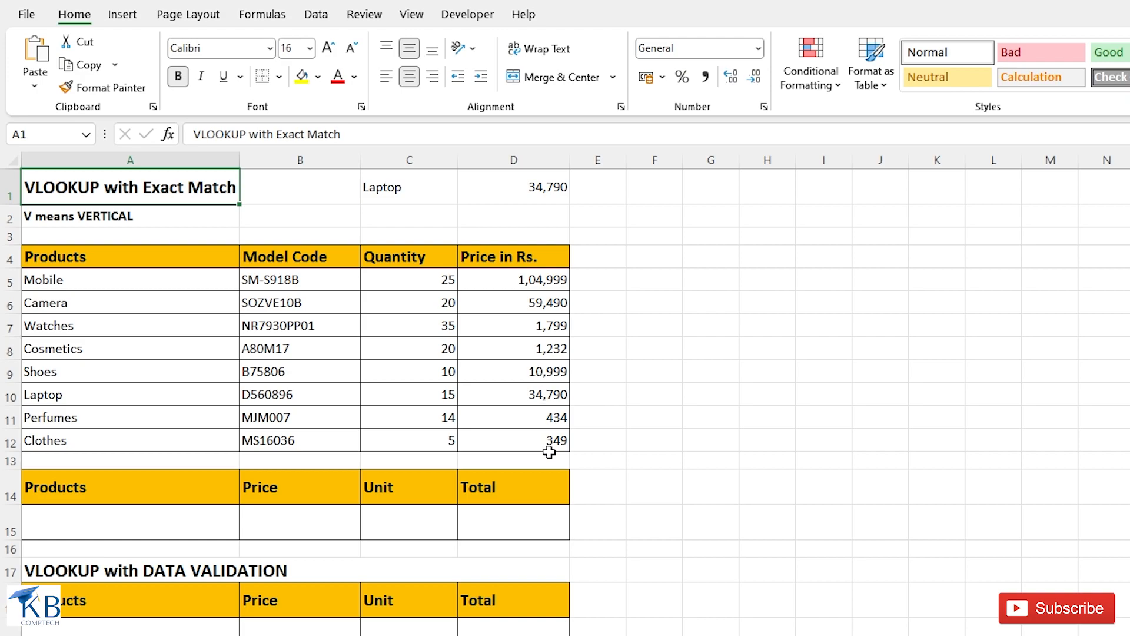
- Replace the product in cell C1 with Watches and enter its price, 1799, manually in cell D1
click(394, 192)
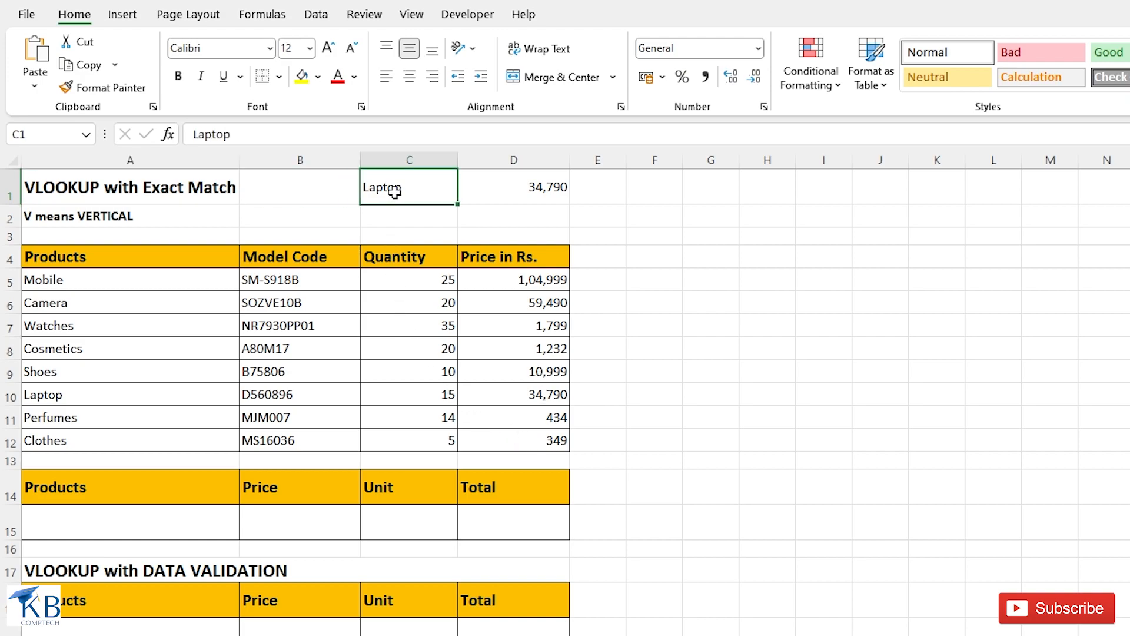
click(555, 191)
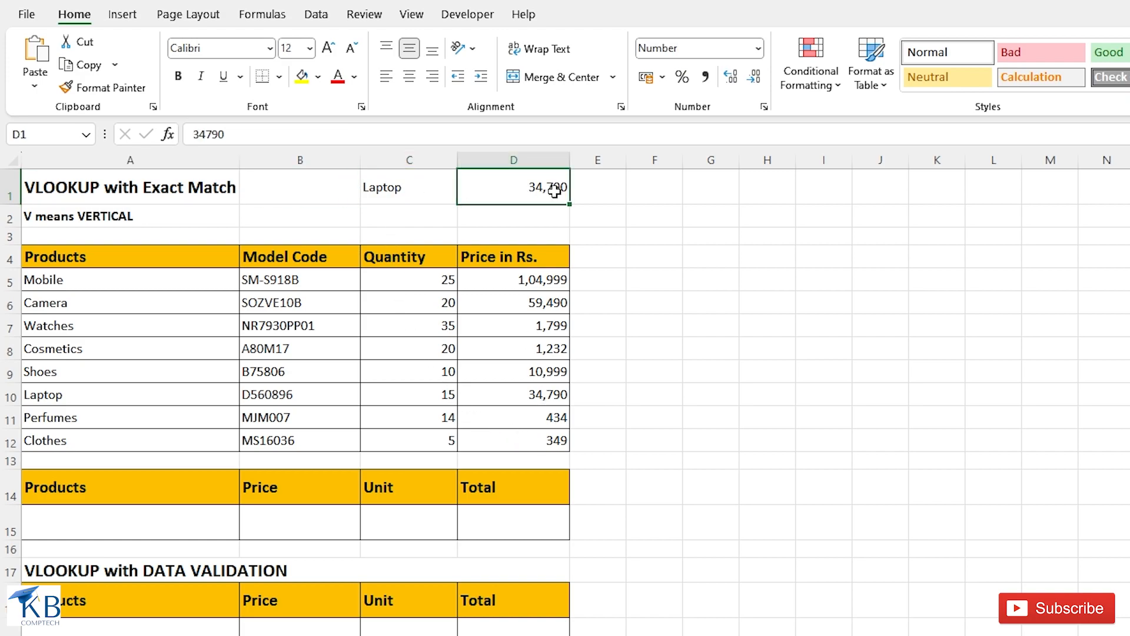
click(394, 193)
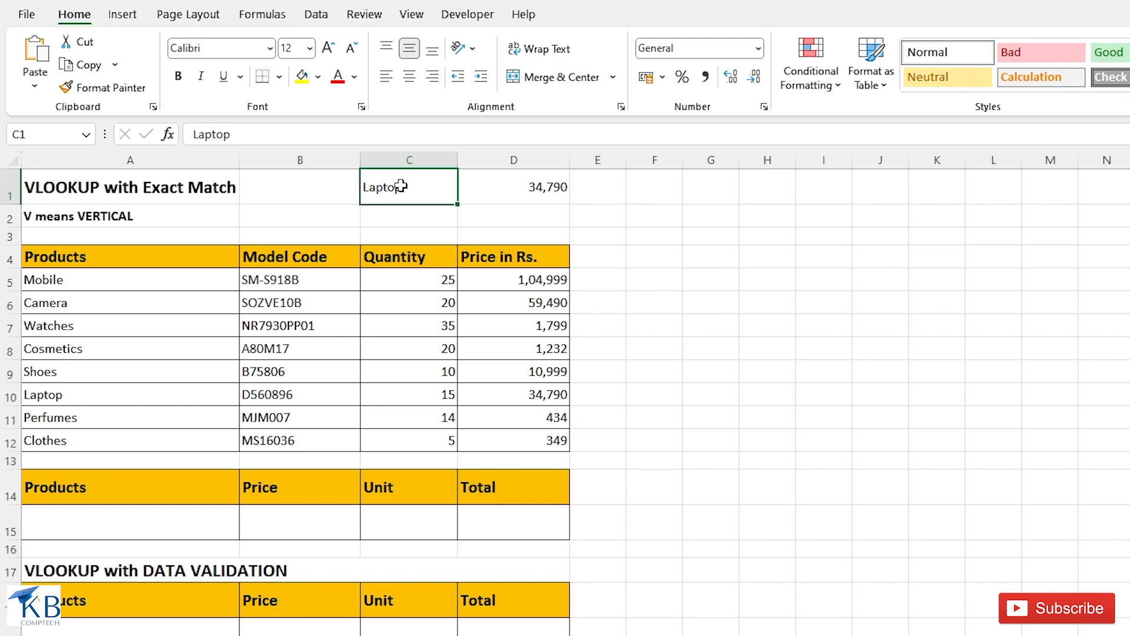
text(Watches)
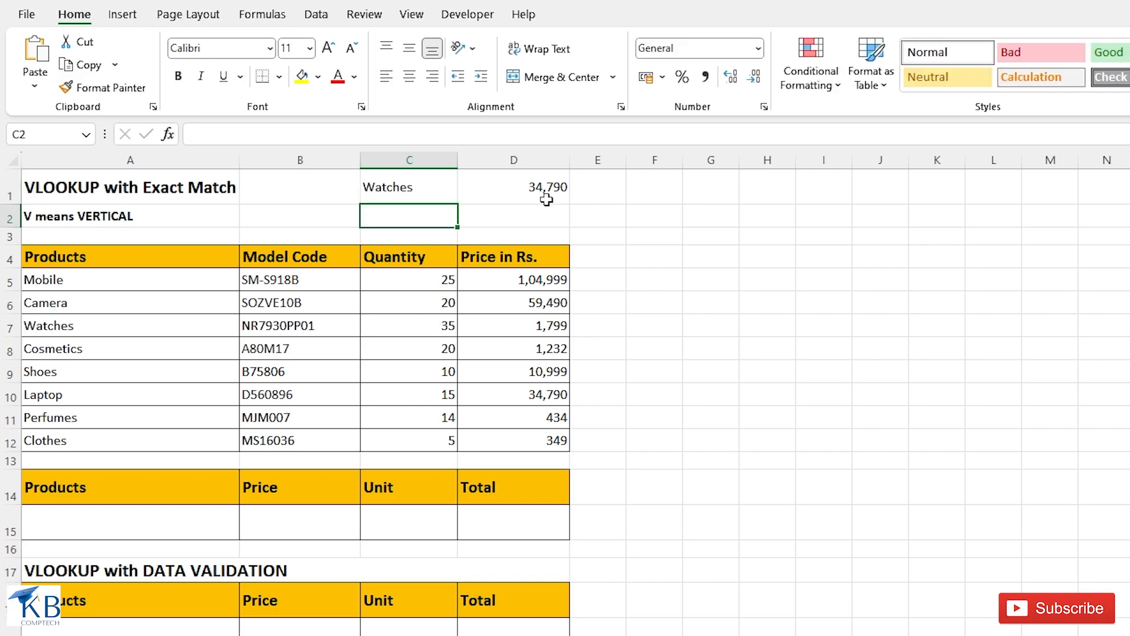
click(520, 187)
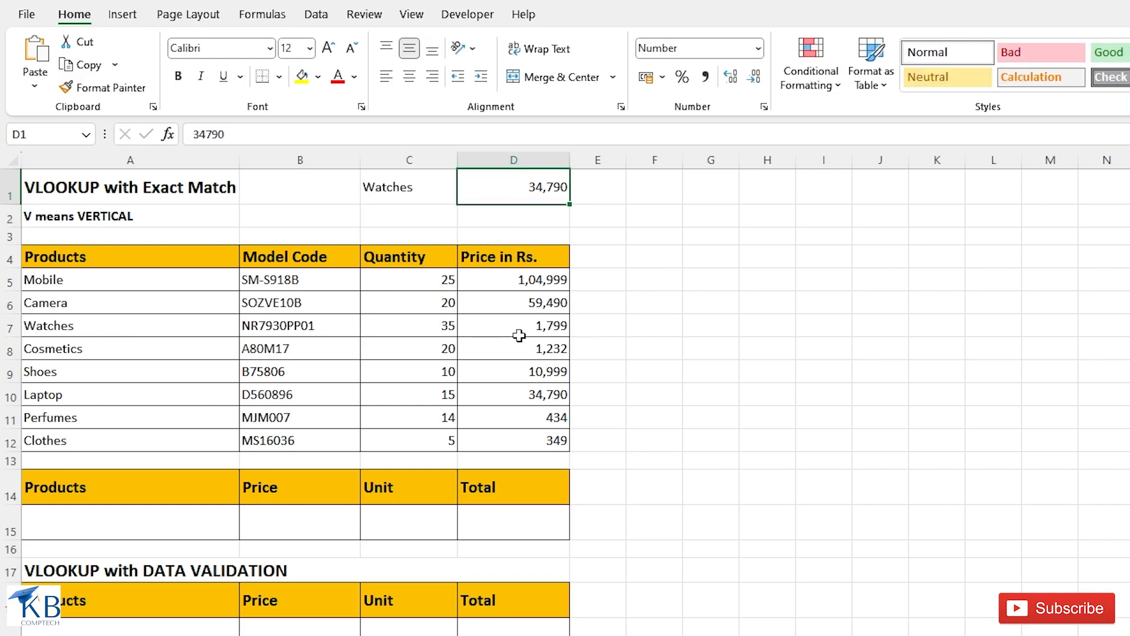
text(1799)
key(Return)
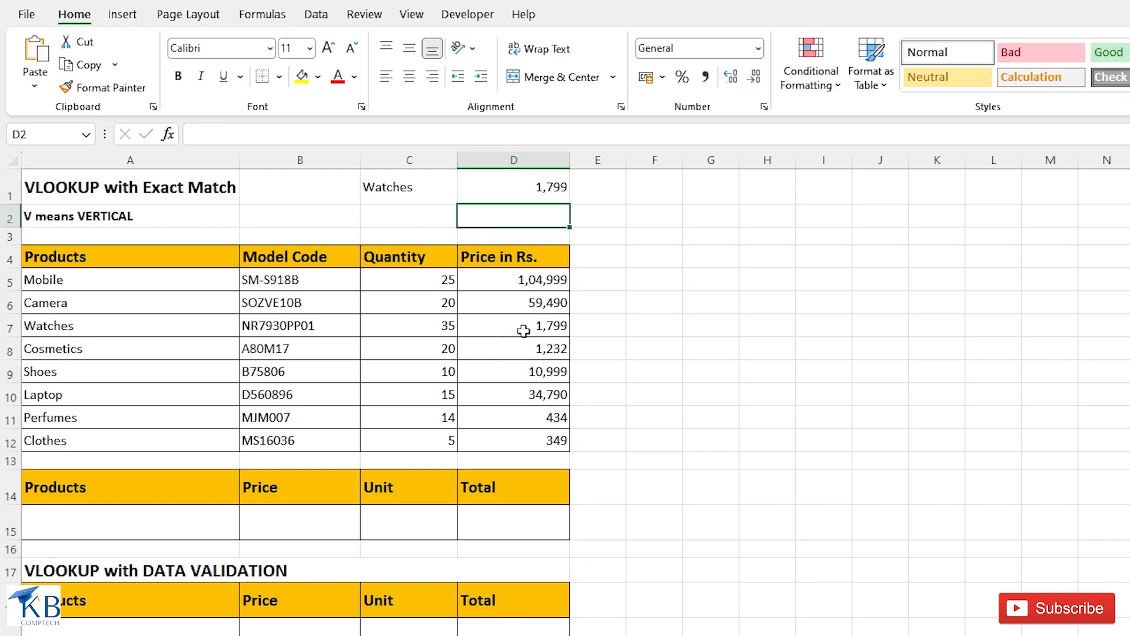
- Enter =VLOOKUP(C1,A5:D12,4,0) in cell D1 to look up the product's price by exact match
click(397, 195)
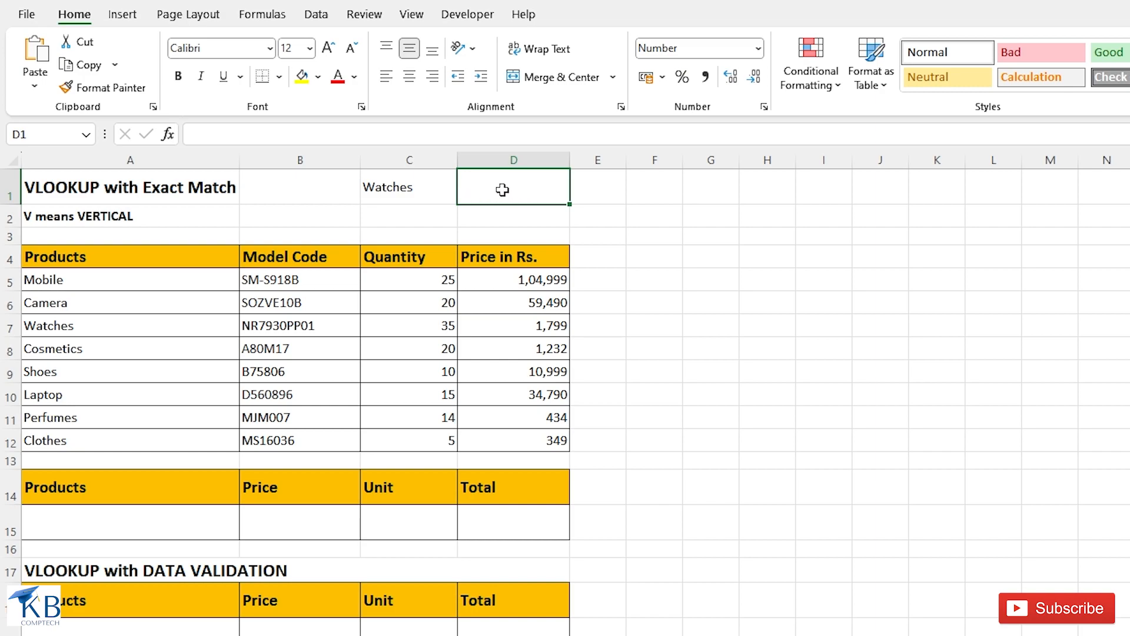
text(=)
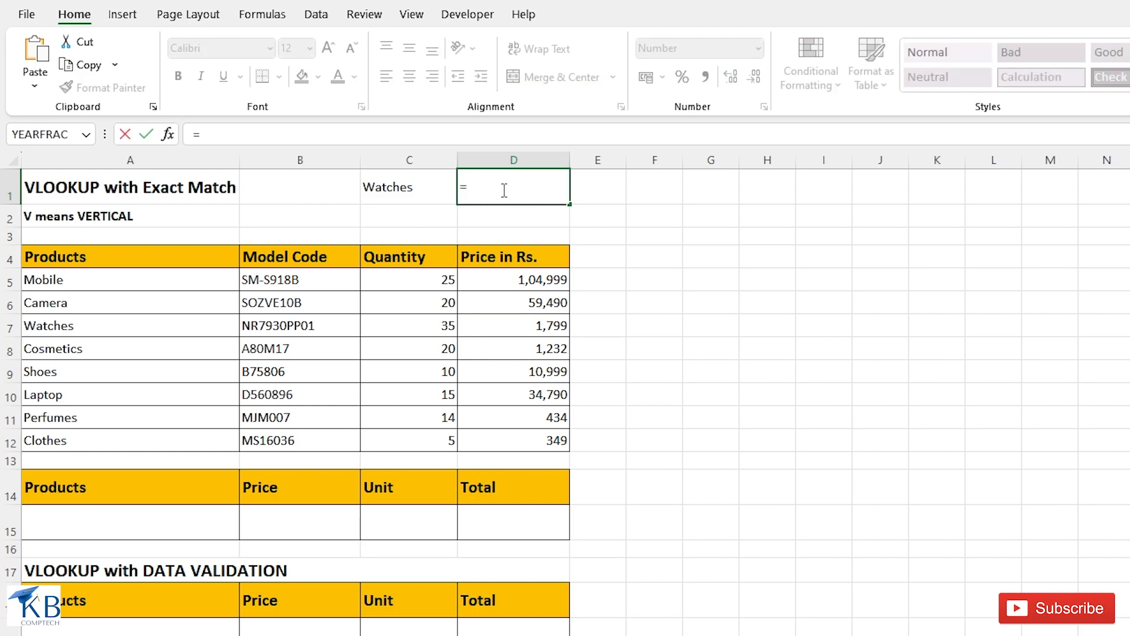
text(VLOOKUP()
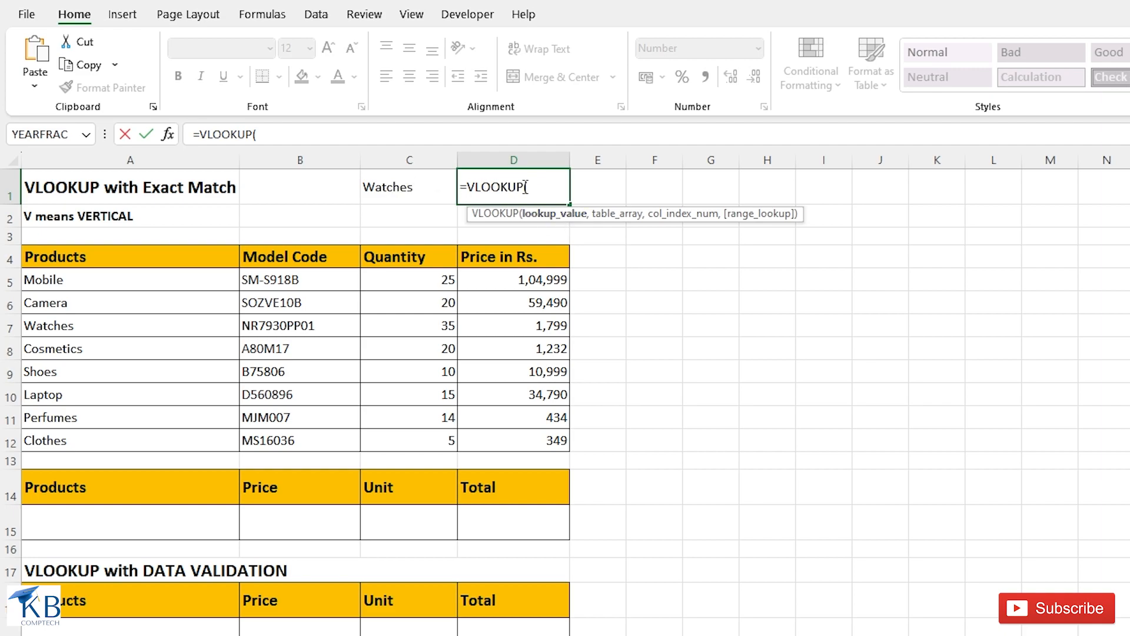
click(407, 192)
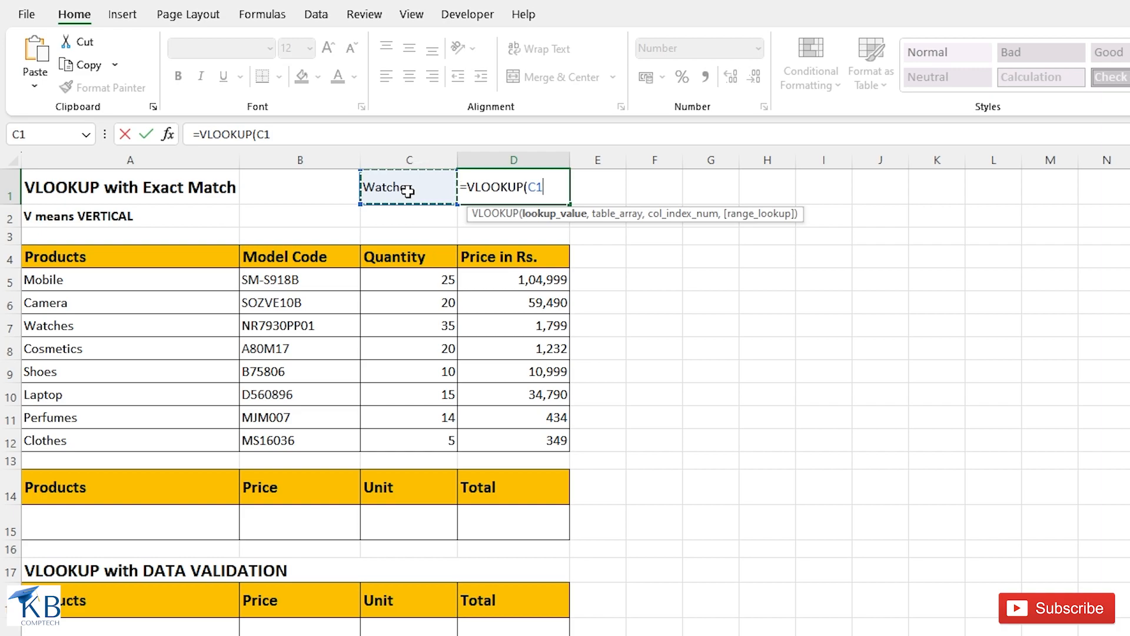
text(,)
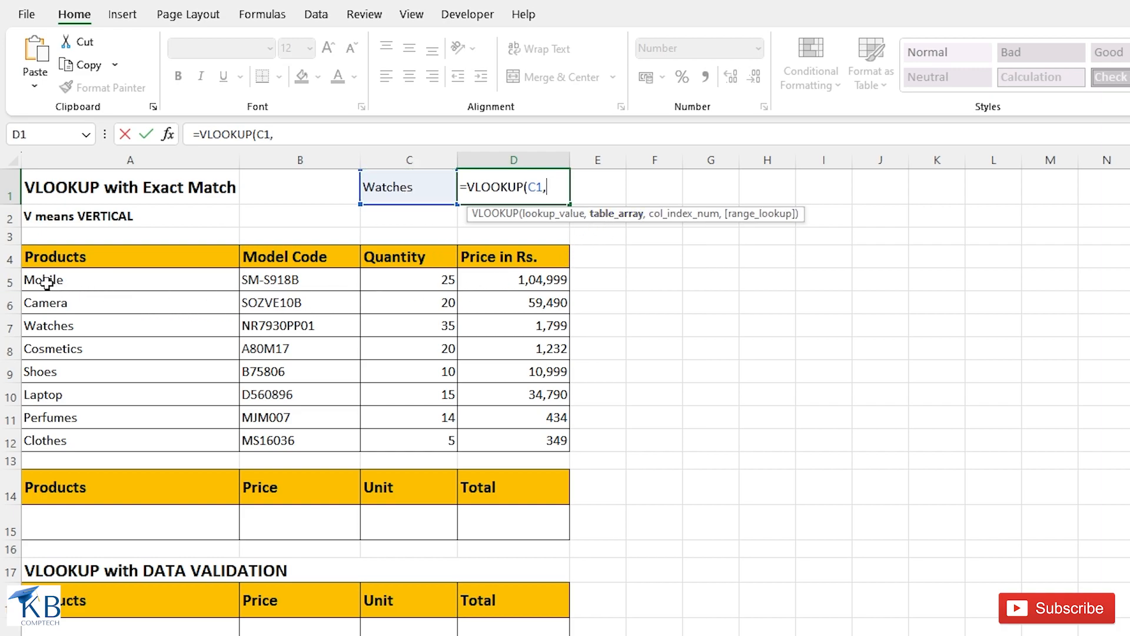
drag(44, 278, 507, 436)
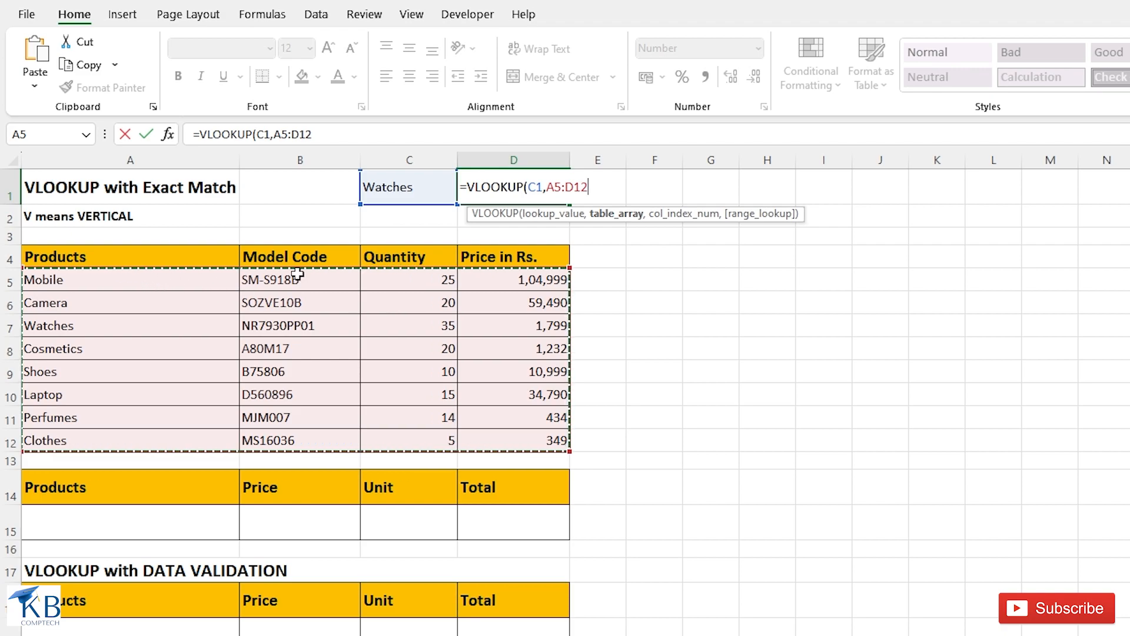
text(,4)
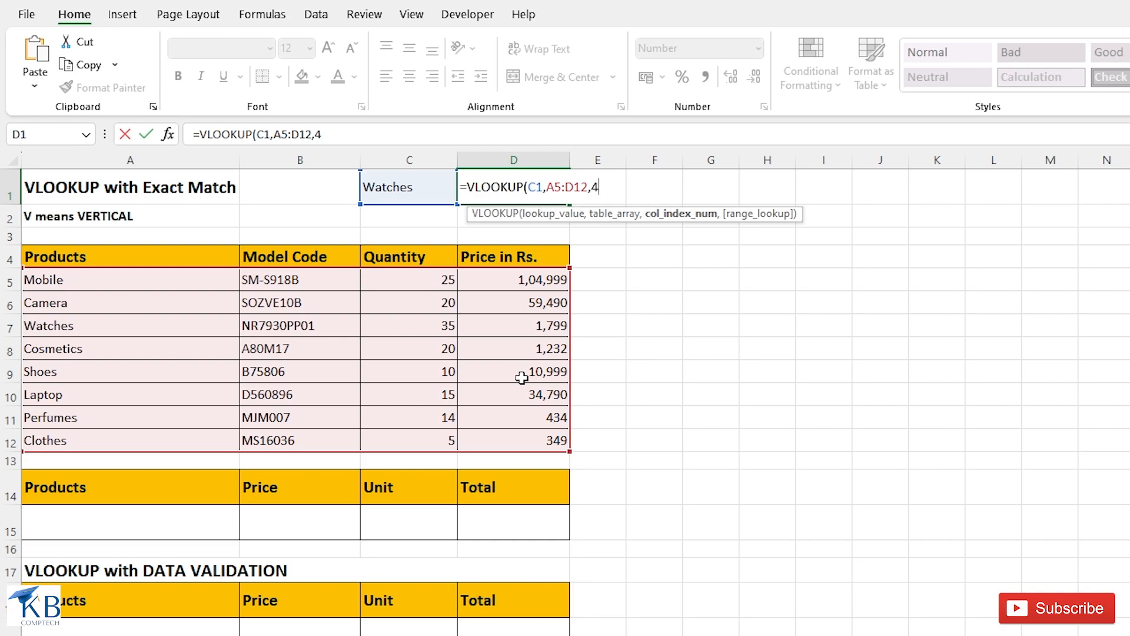
text(,)
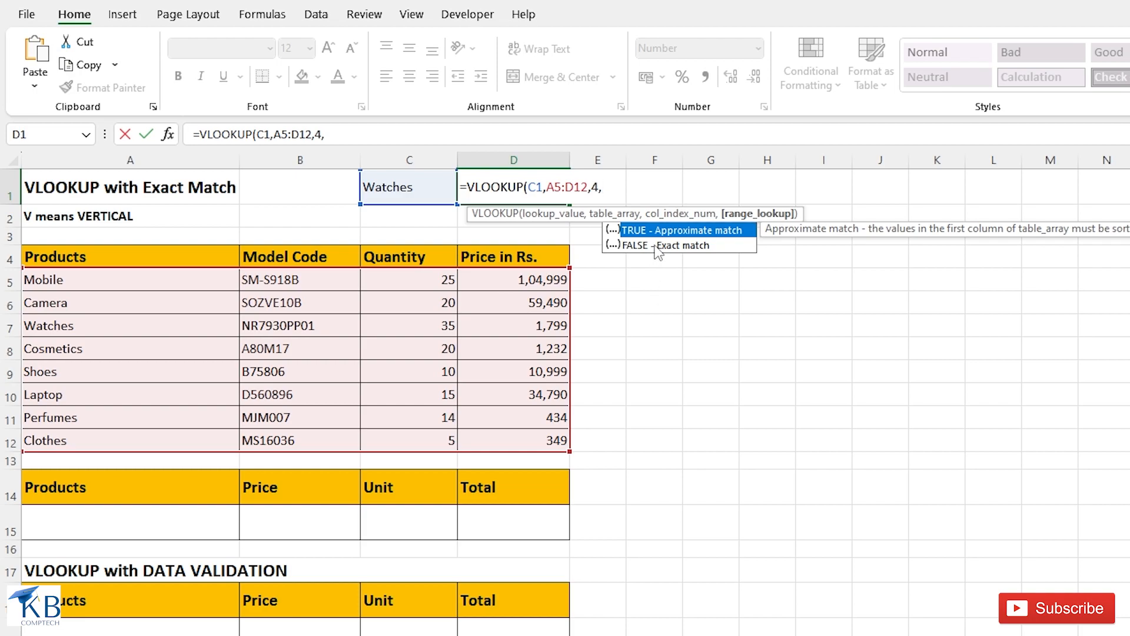
text(0))
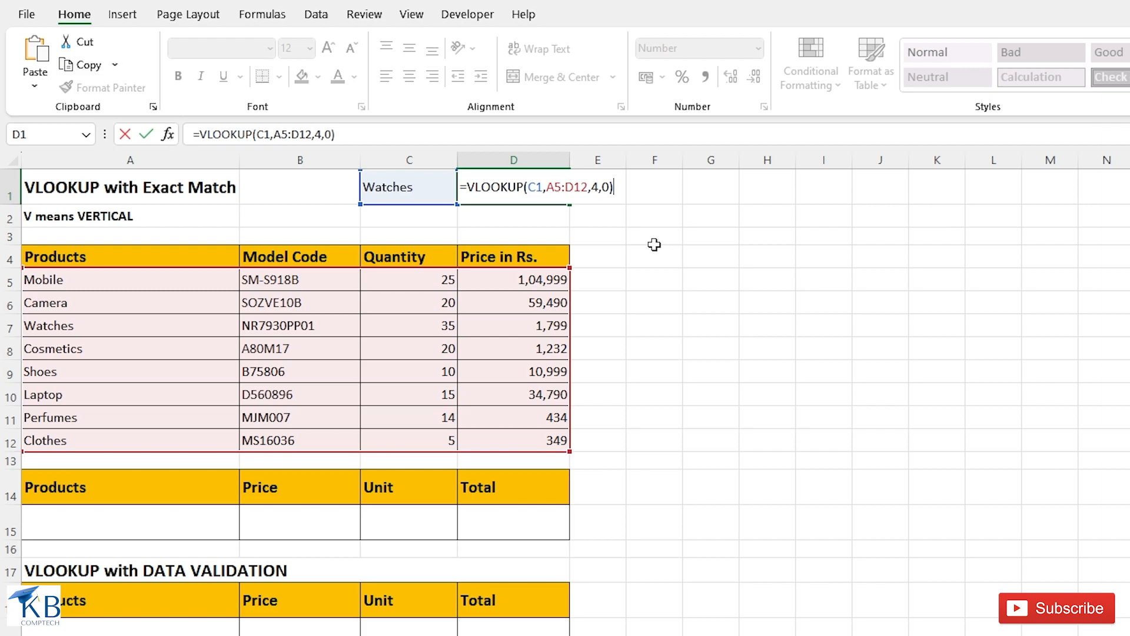
key(Return)
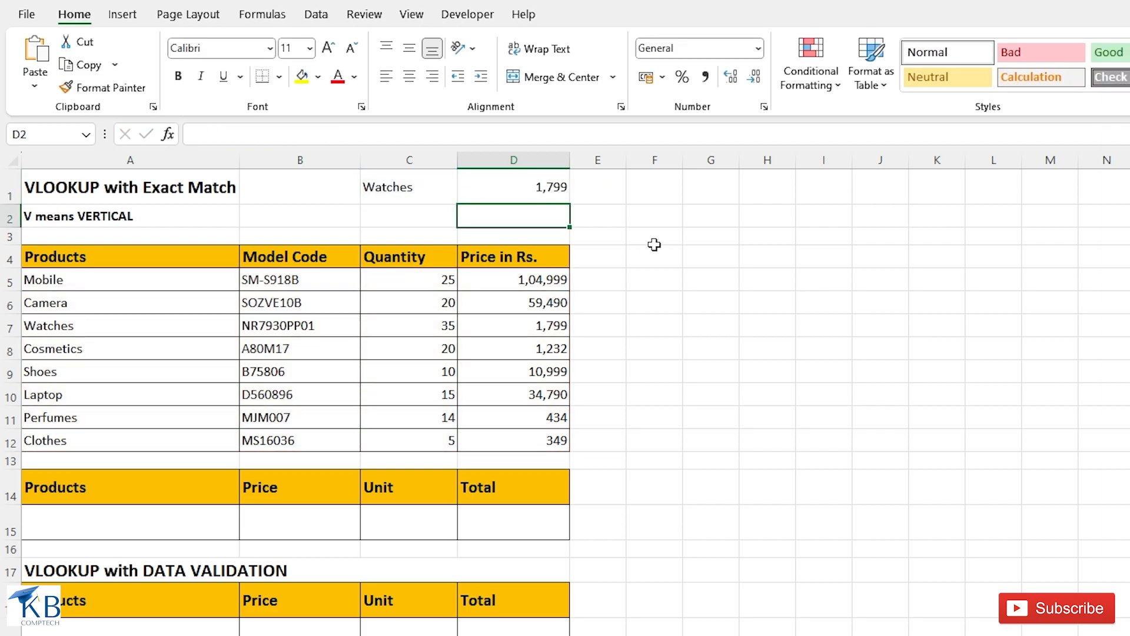
click(560, 196)
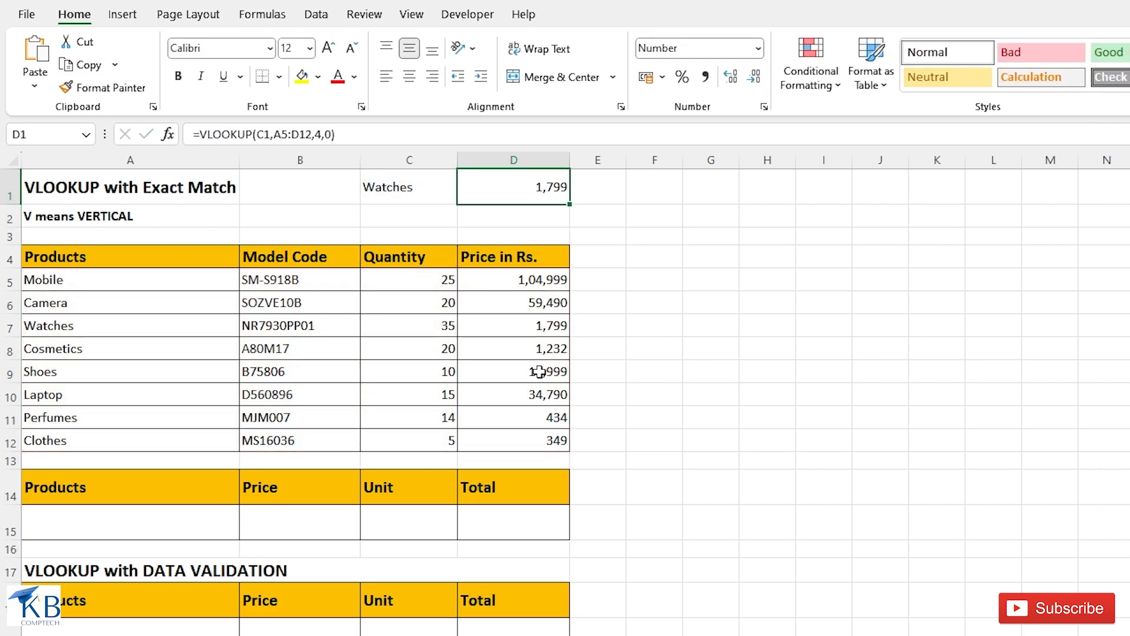
- Test the price lookup by changing the product in cell C1 to Laptop and finally to Camera
click(424, 191)
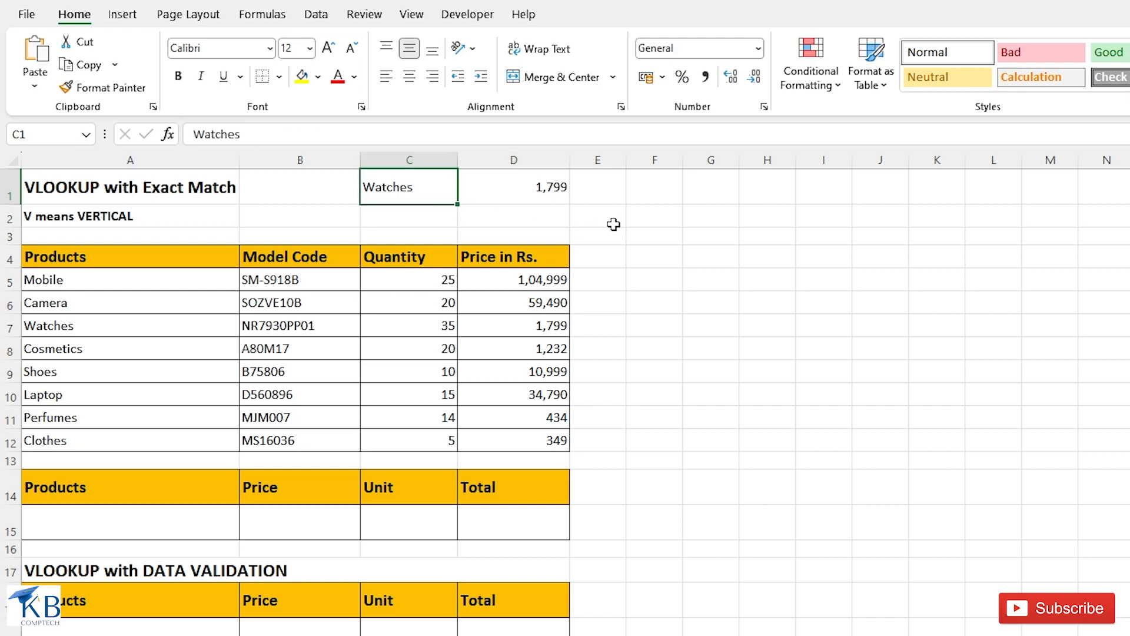
text(IAPTOP)
key(Return)
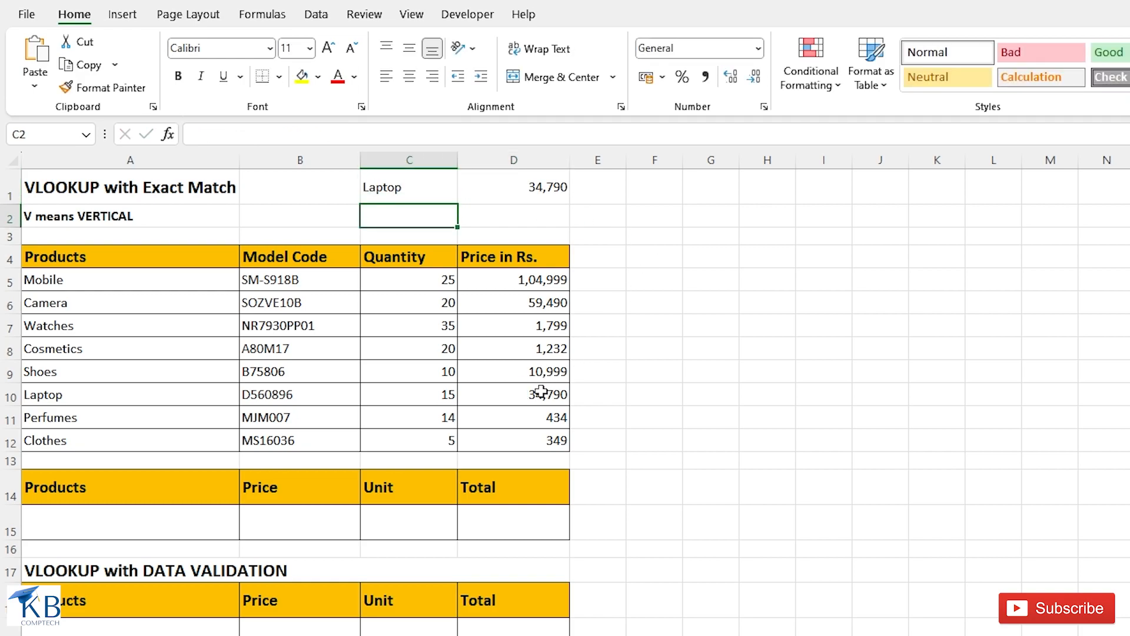
click(427, 184)
text(Camera)
key(Return)
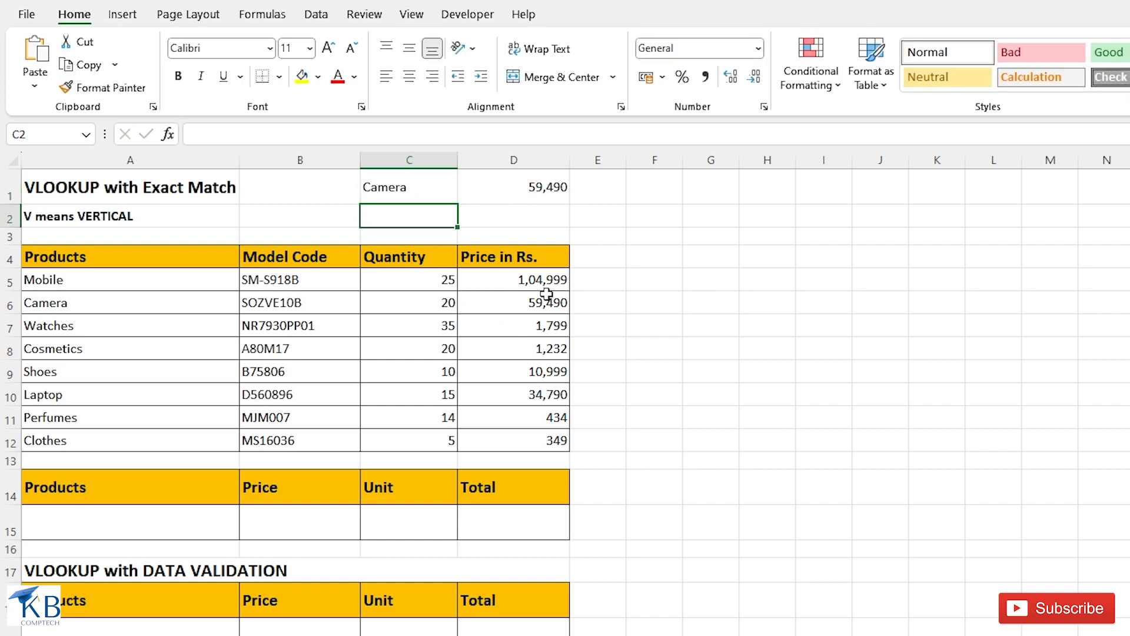
click(411, 192)
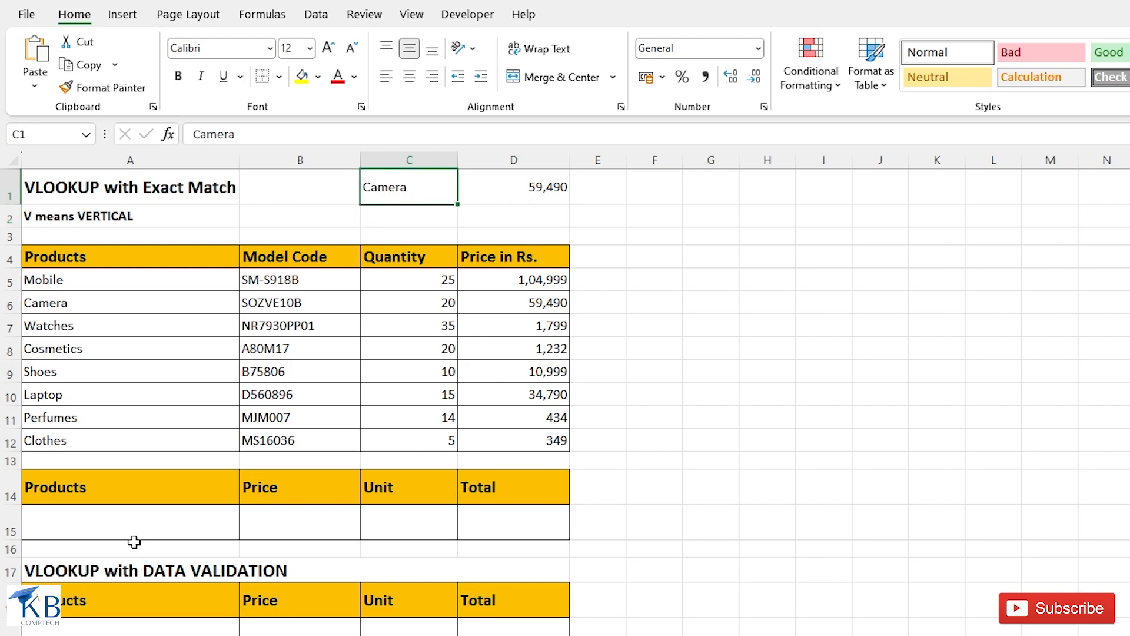
click(64, 522)
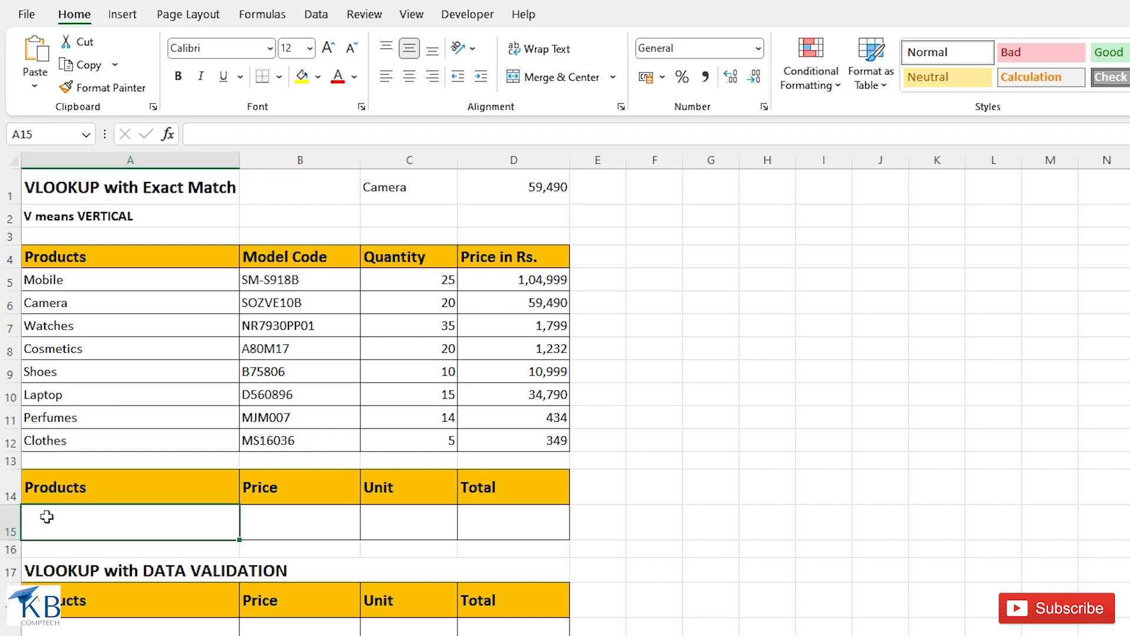
click(292, 522)
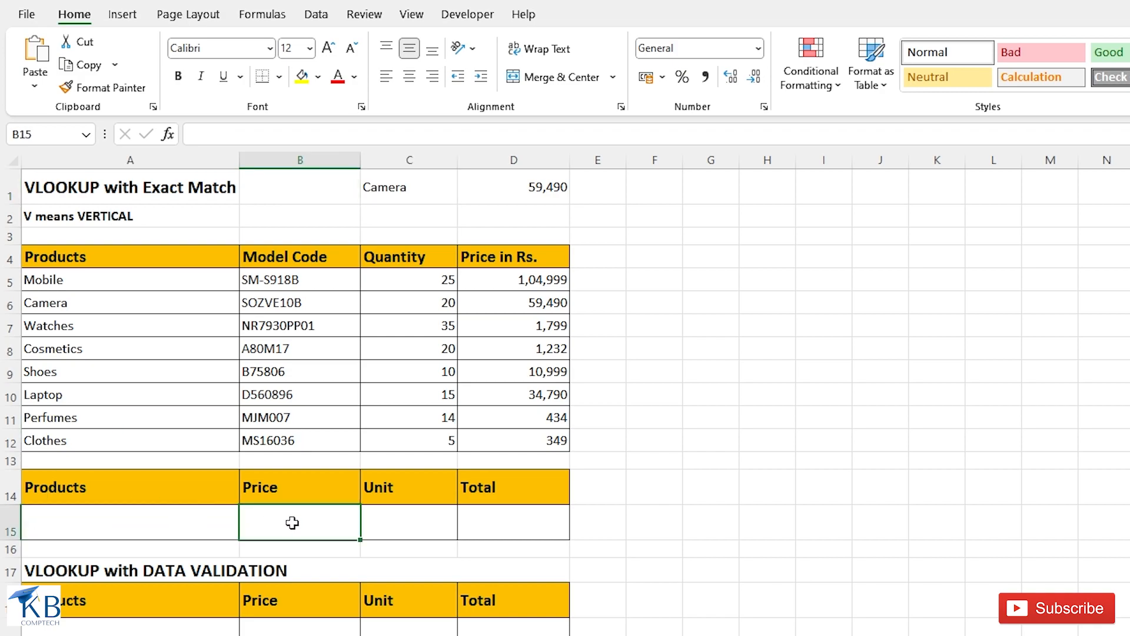
click(398, 519)
click(507, 518)
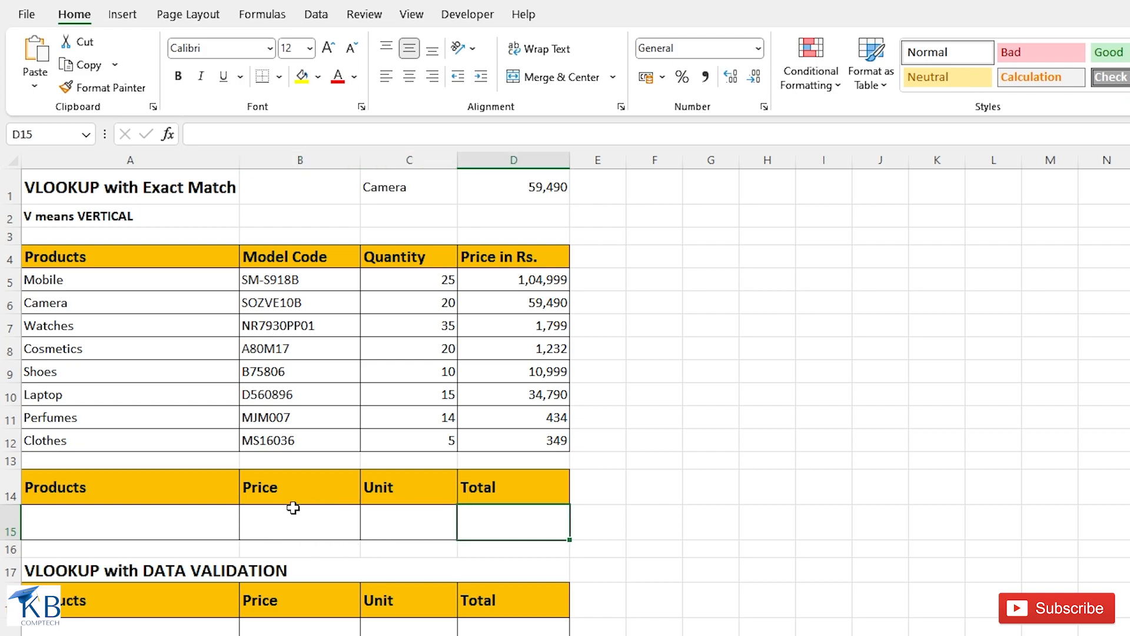
- Enter =VLOOKUP(A15,A5:D12,4,0) in cell B15 to look up the price of the product named in A15
click(271, 520)
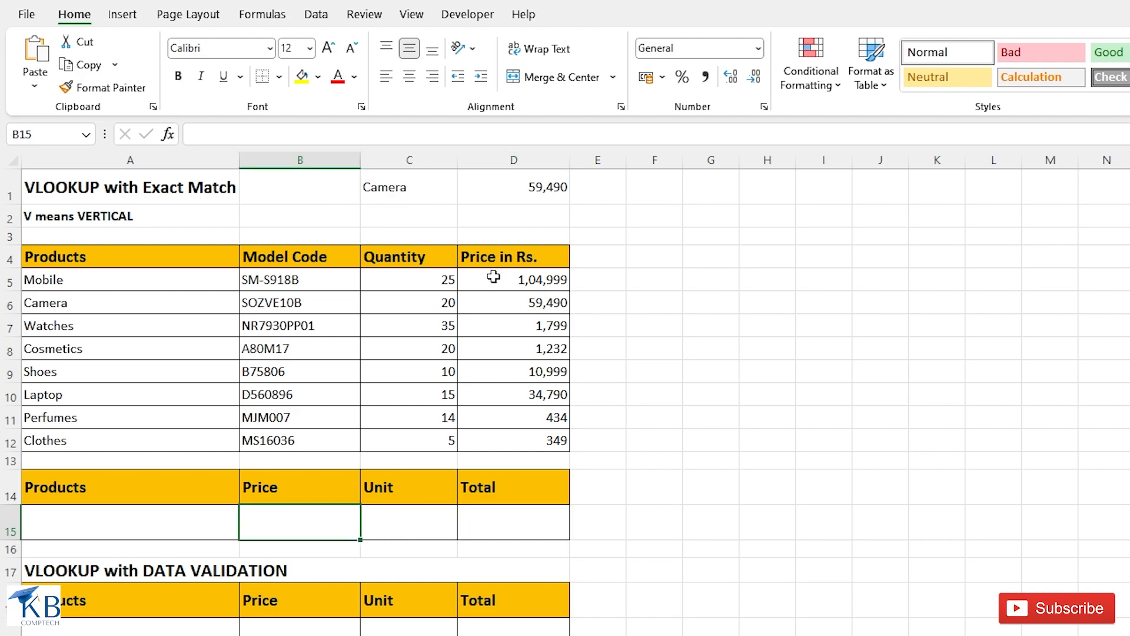
text(=vlookup)
key(Tab)
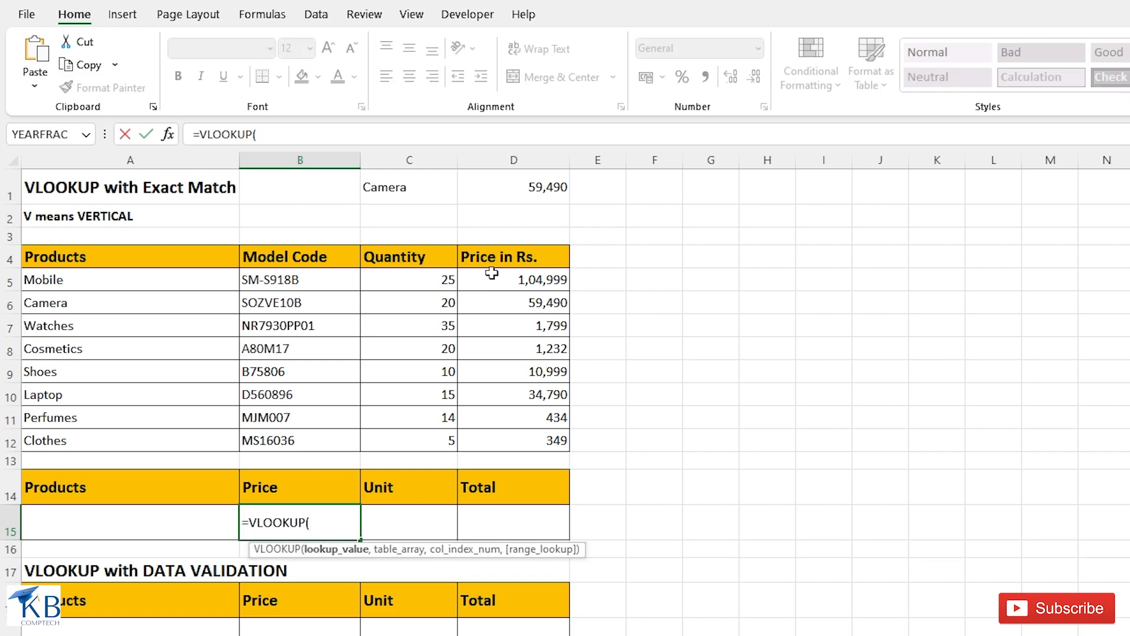
click(79, 524)
text(,)
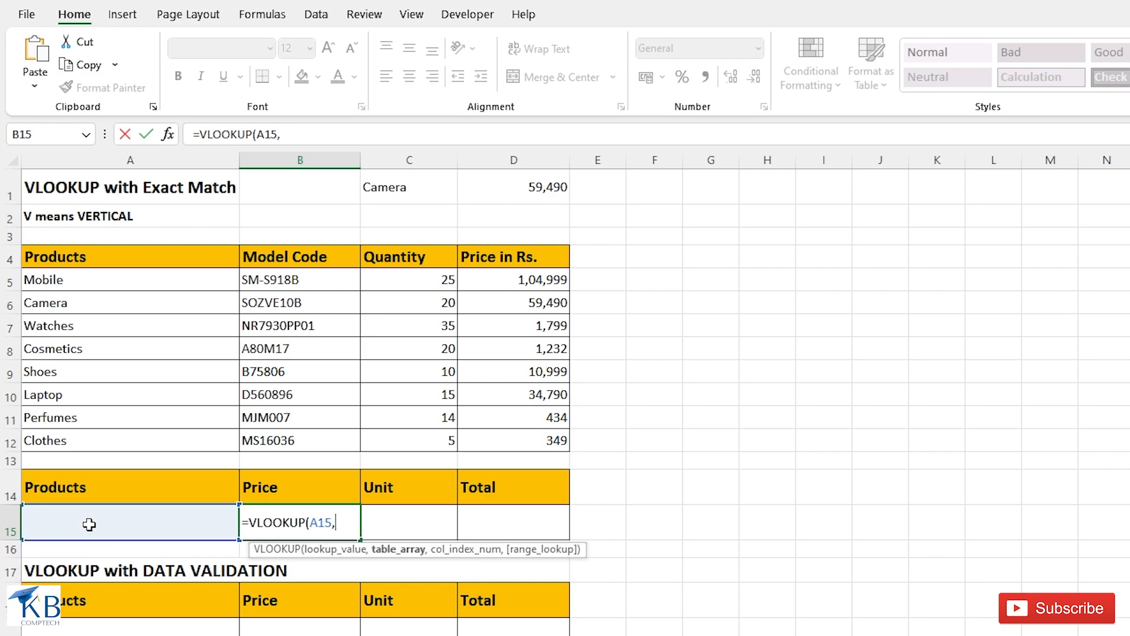
drag(53, 281, 497, 436)
text(,)
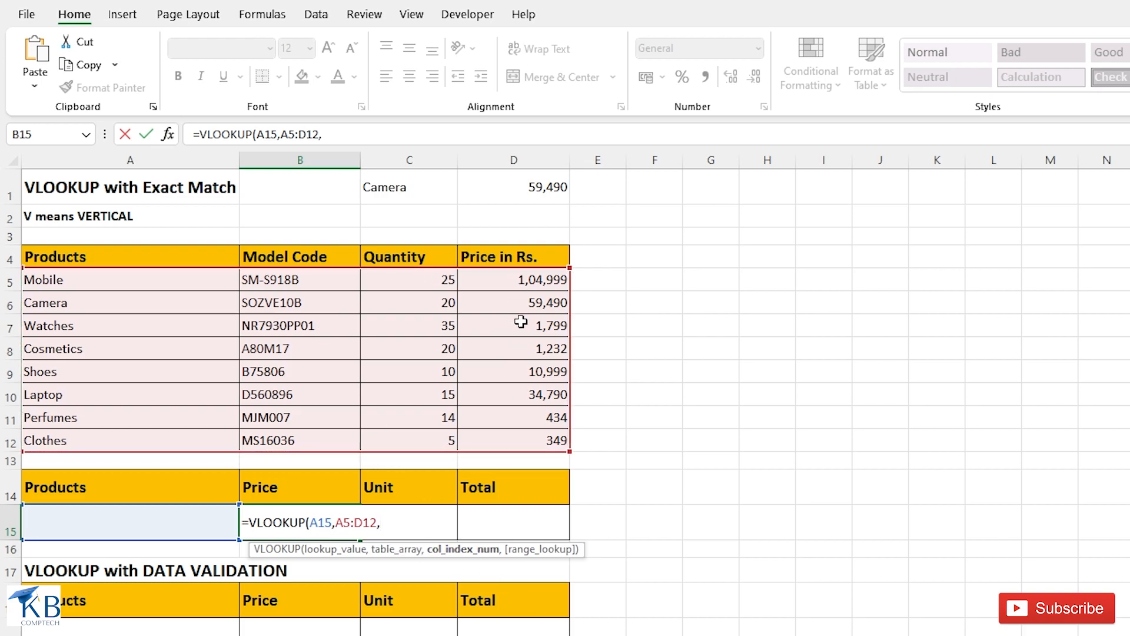
text(4,)
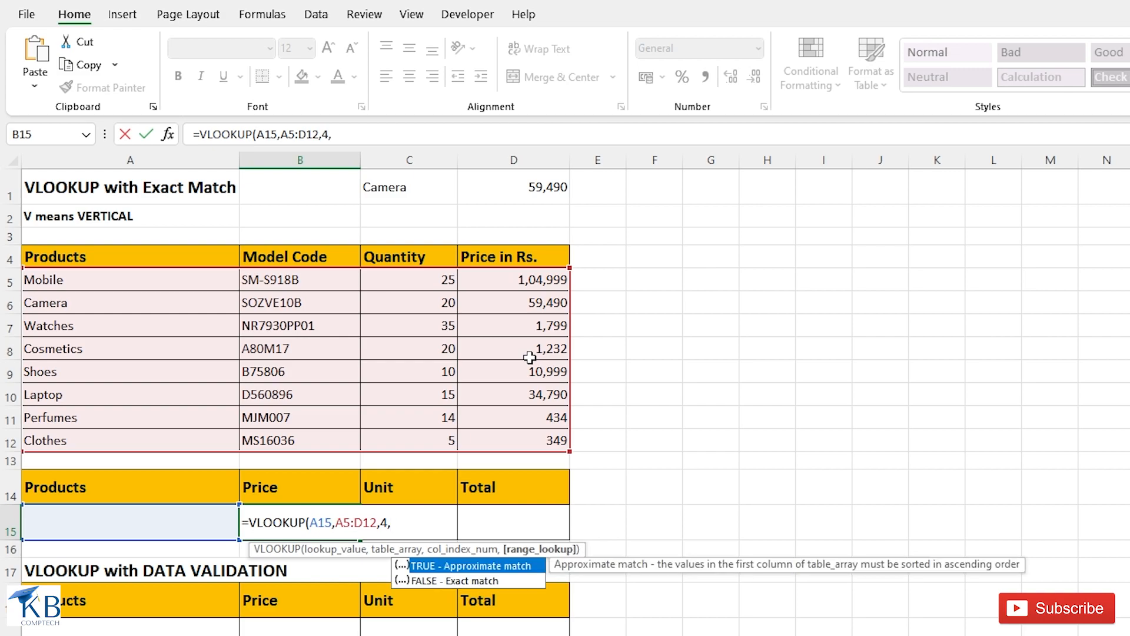
text(0))
key(Return)
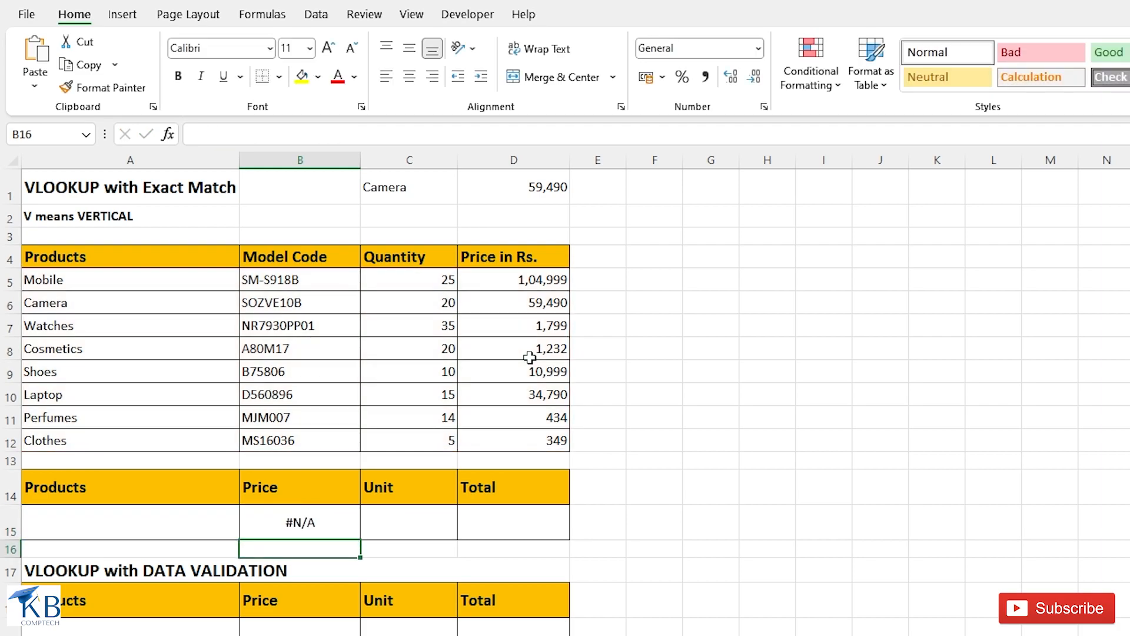
- Enter Laptop as the product in cell A15 and 4 as the unit in cell C15
click(131, 526)
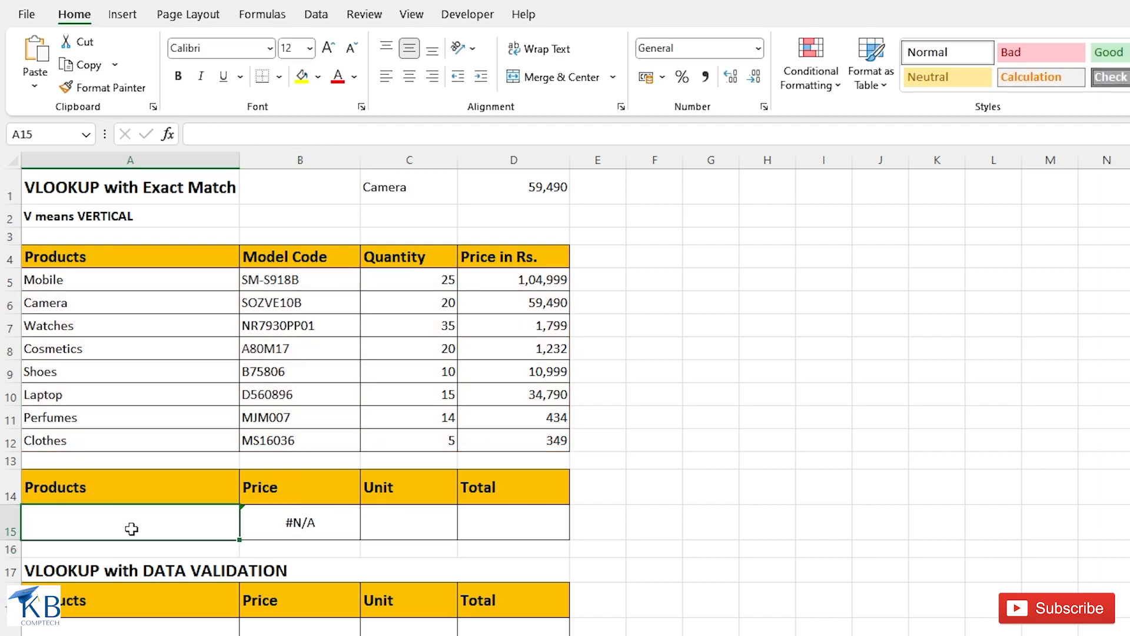
text(lAPTOP)
key(BackSpace)
key(BackSpace)
key(BackSpace)
key(BackSpace)
key(BackSpace)
key(BackSpace)
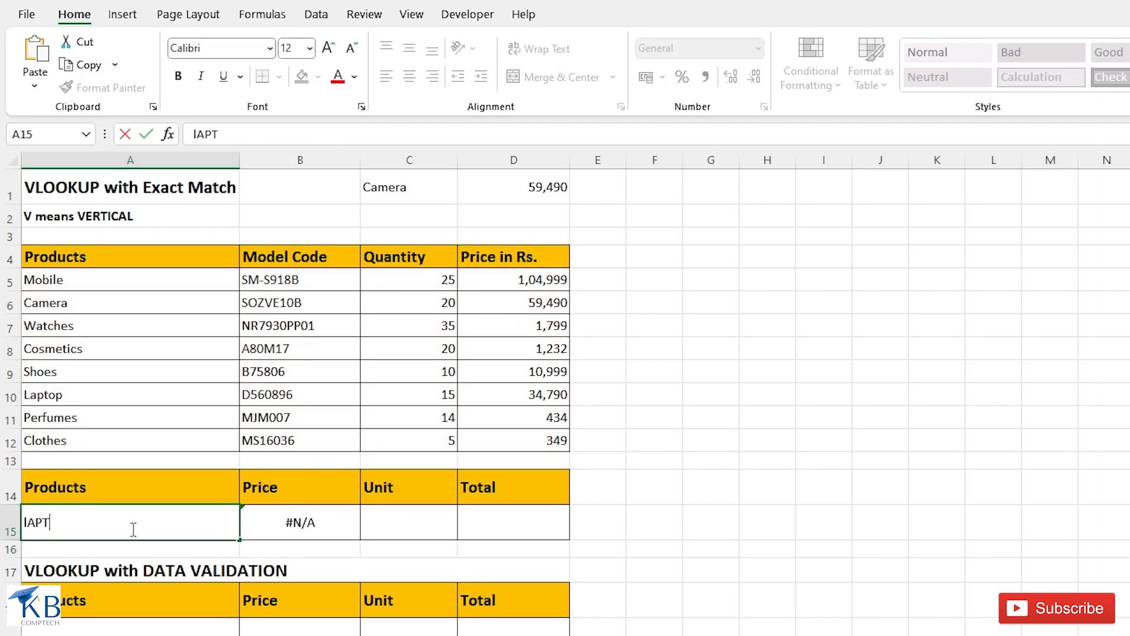
text(Laptop)
key(Return)
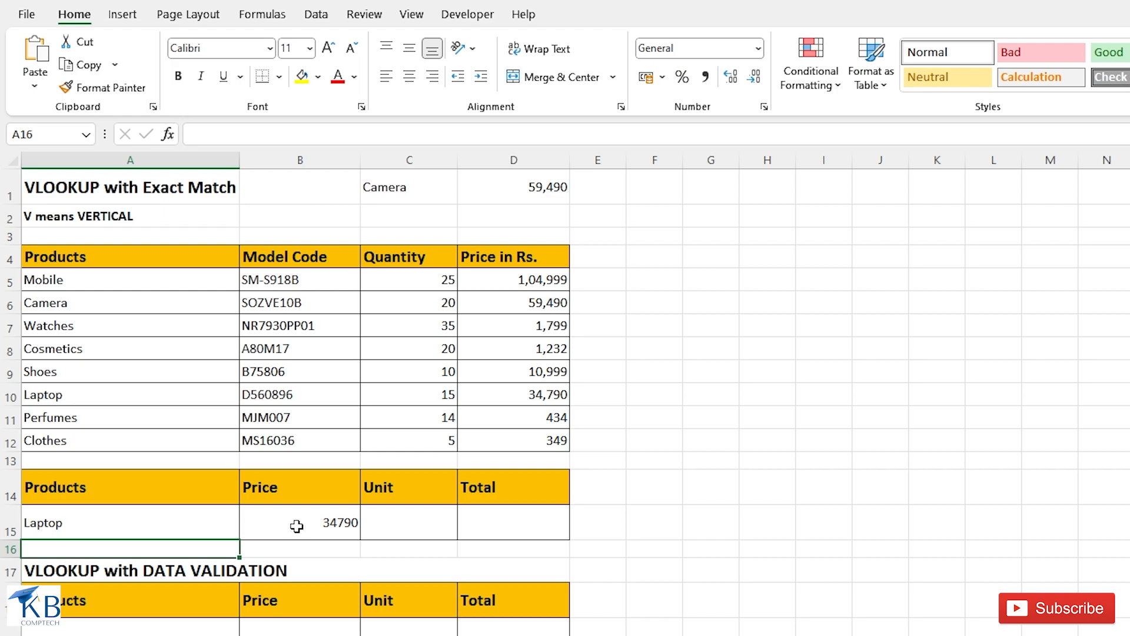
click(426, 519)
text(4)
- Enter =B15*C15 in cell D15 to calculate the total from the price and unit
click(521, 523)
text(=)
click(330, 525)
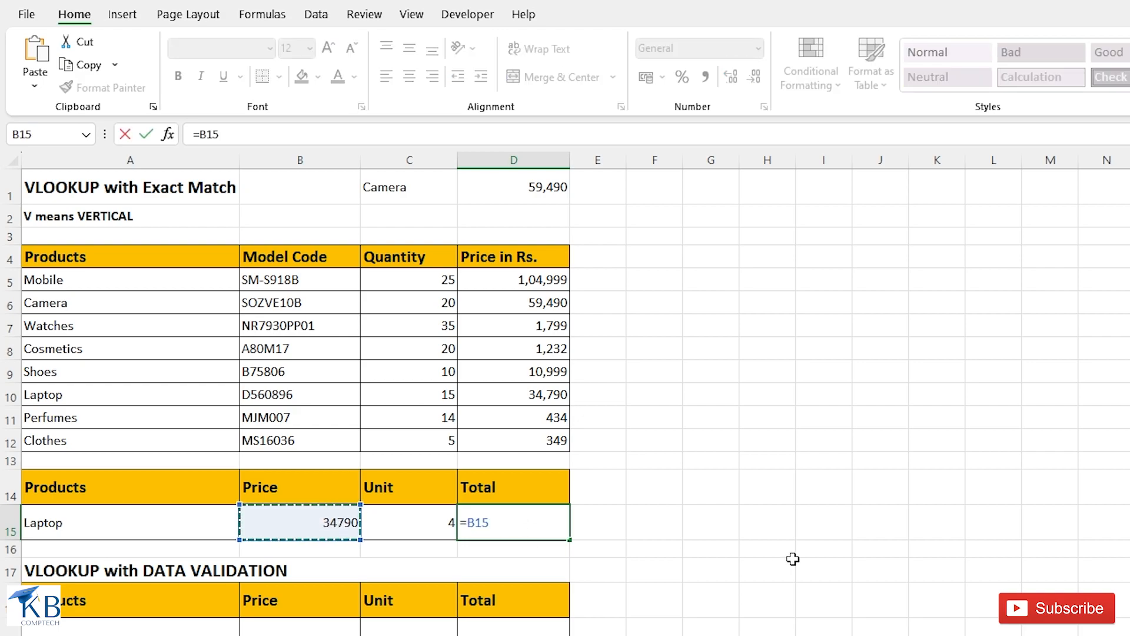
text(*)
key(Left)
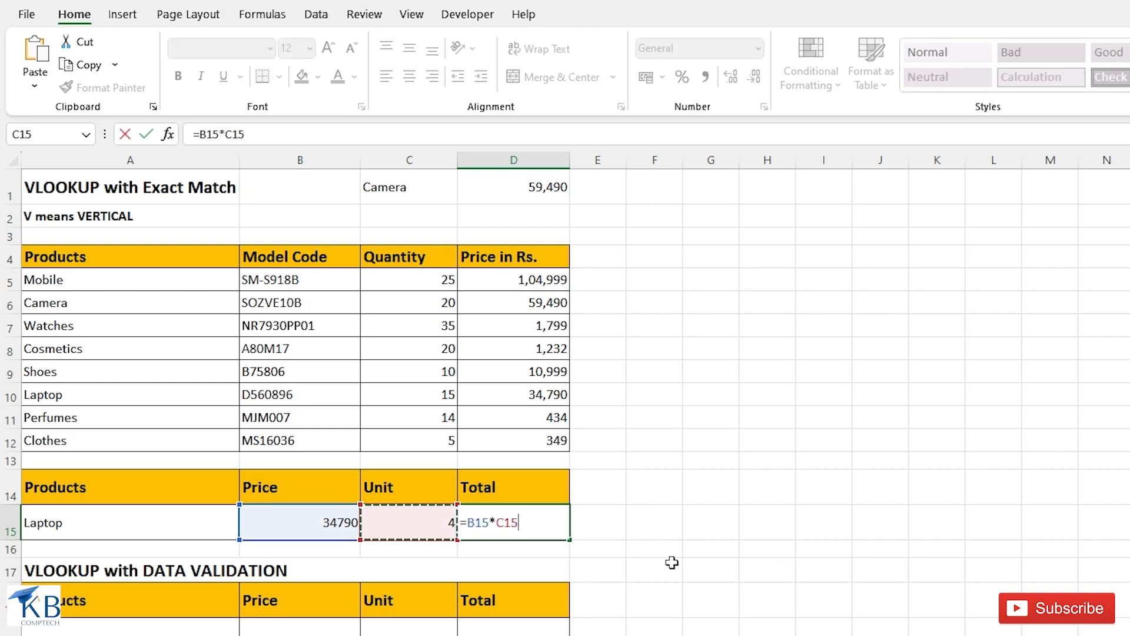
key(Return)
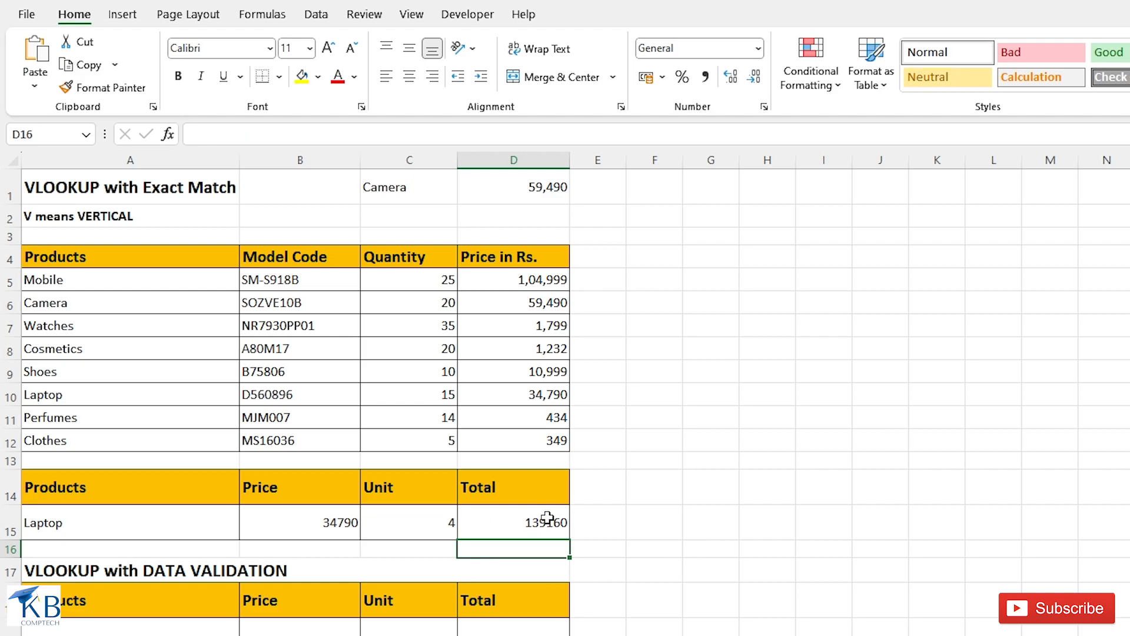
- Change the product in cell A15 to Perfumes and the unit in cell C15 to 6
click(166, 528)
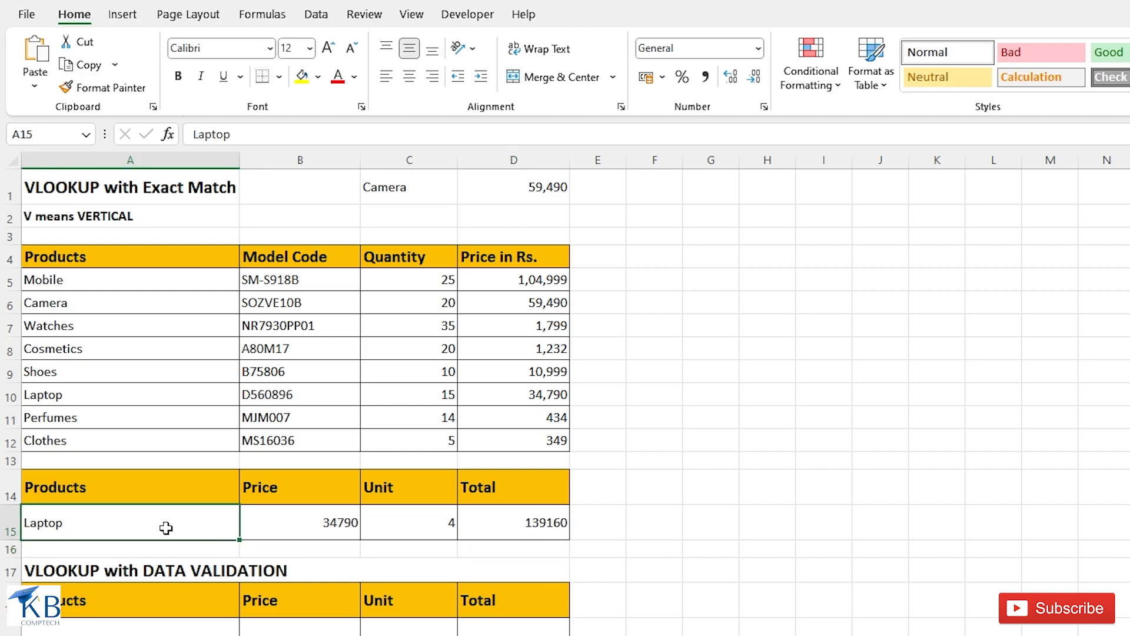
text(Perfumes)
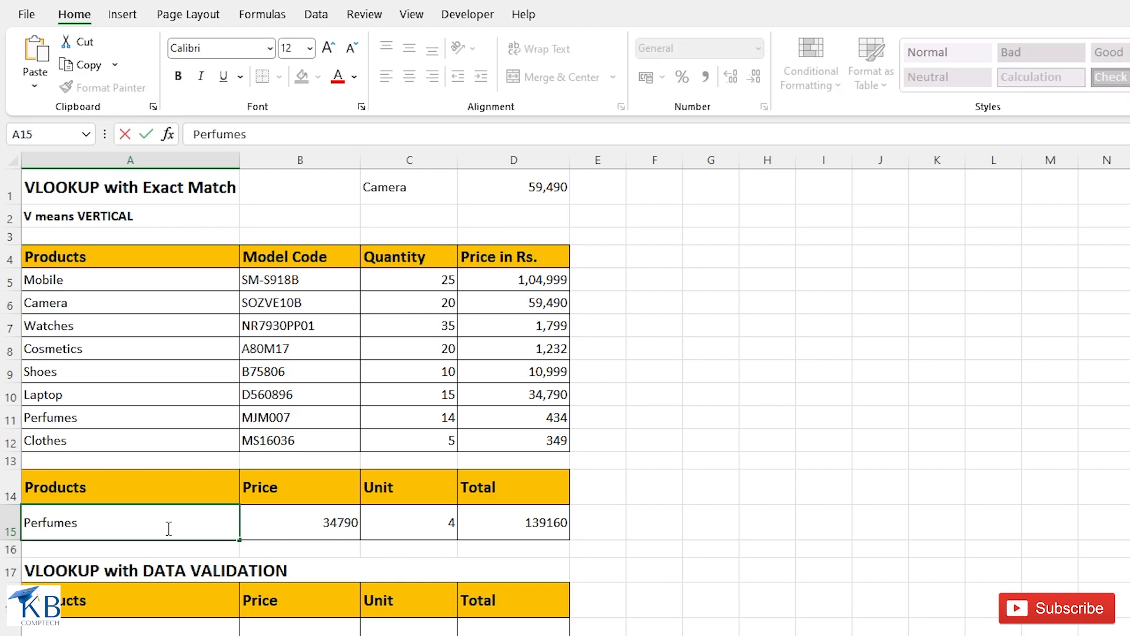
key(Return)
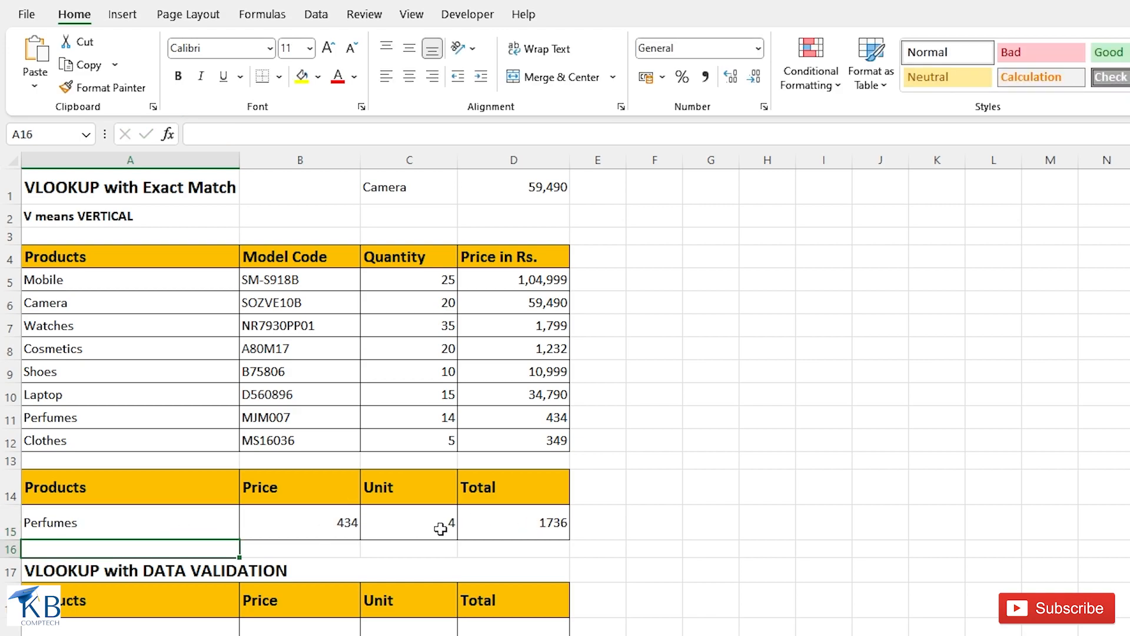
click(444, 528)
text(6)
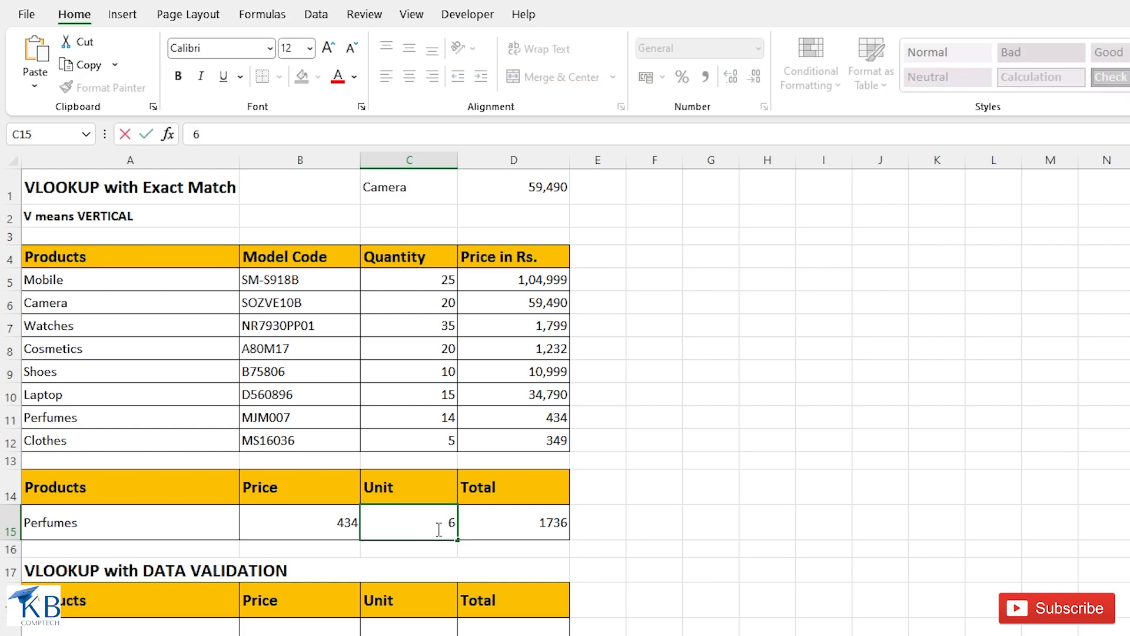
key(Return)
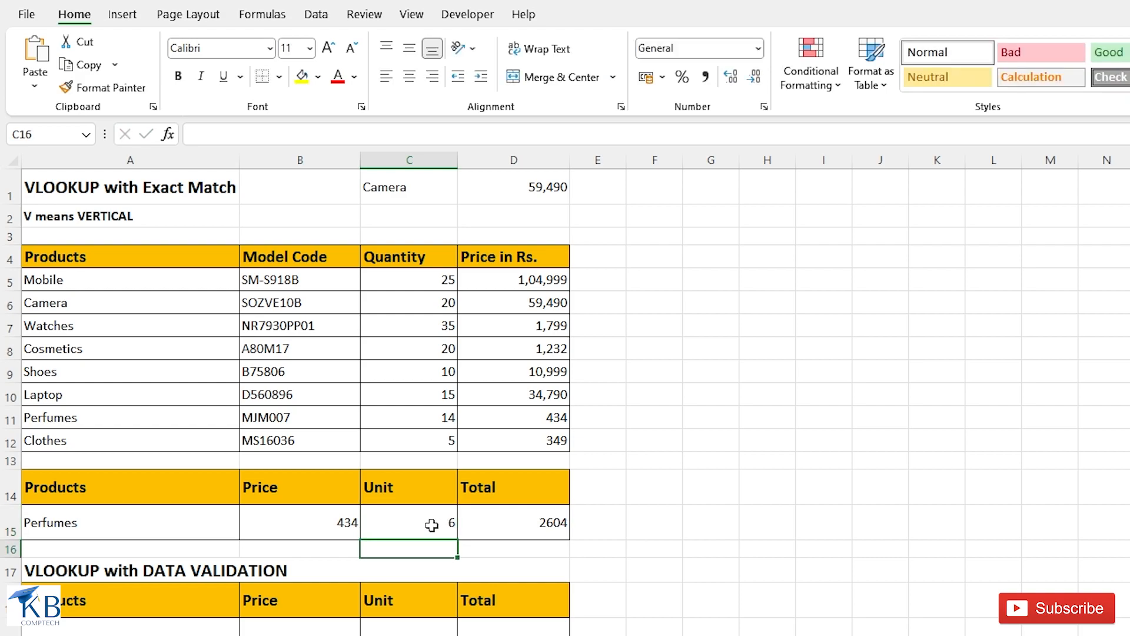
- Enter =VLOOKUP(A19,A5:D12,4,0) in cell B19 to look up the price of the product named in A19
click(118, 630)
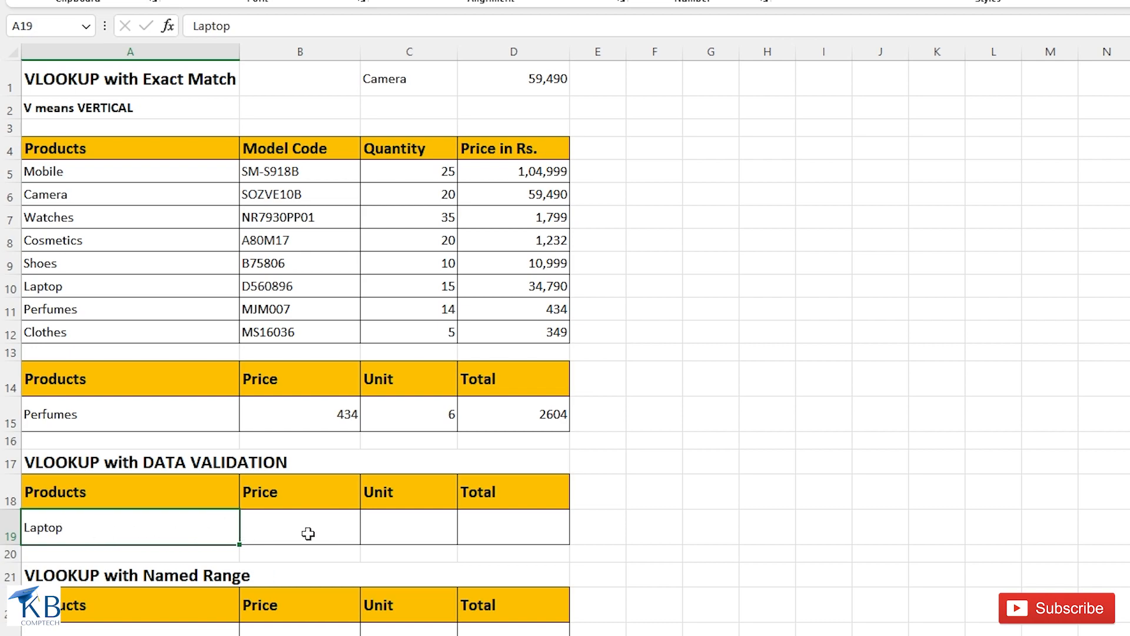
click(308, 533)
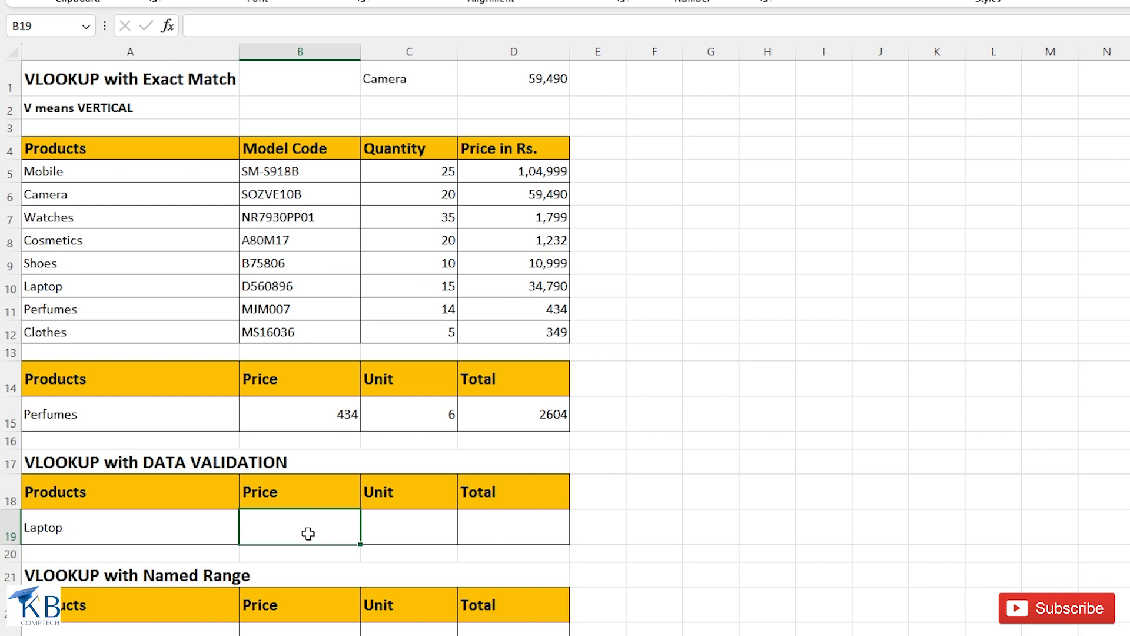
text(=vl)
key(Tab)
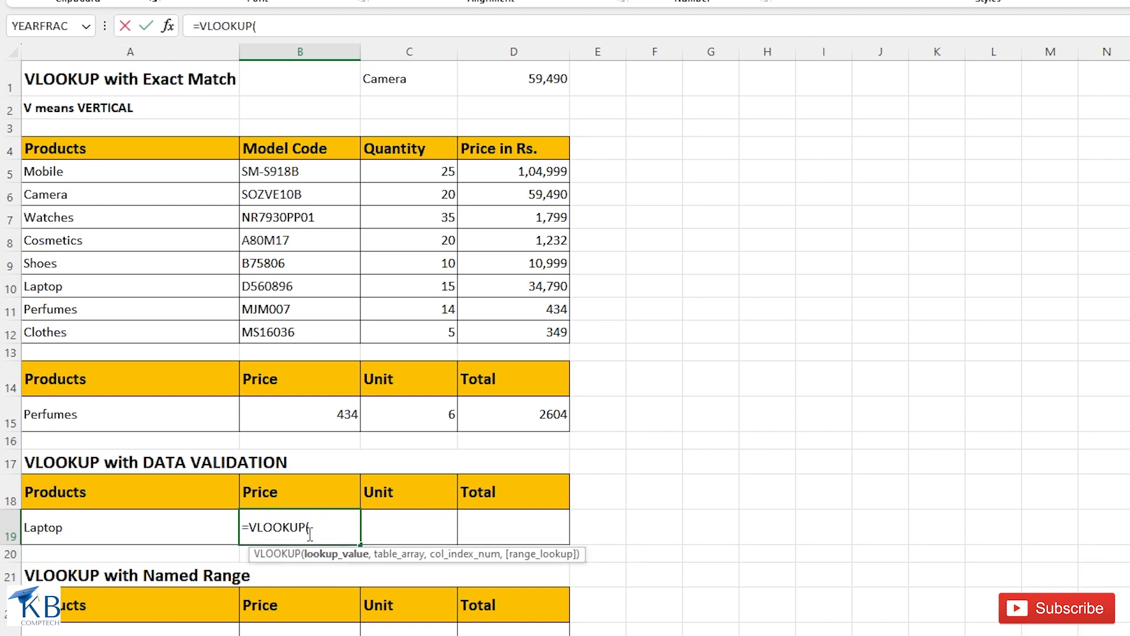
click(112, 525)
text(,)
drag(81, 172, 506, 330)
text(,)
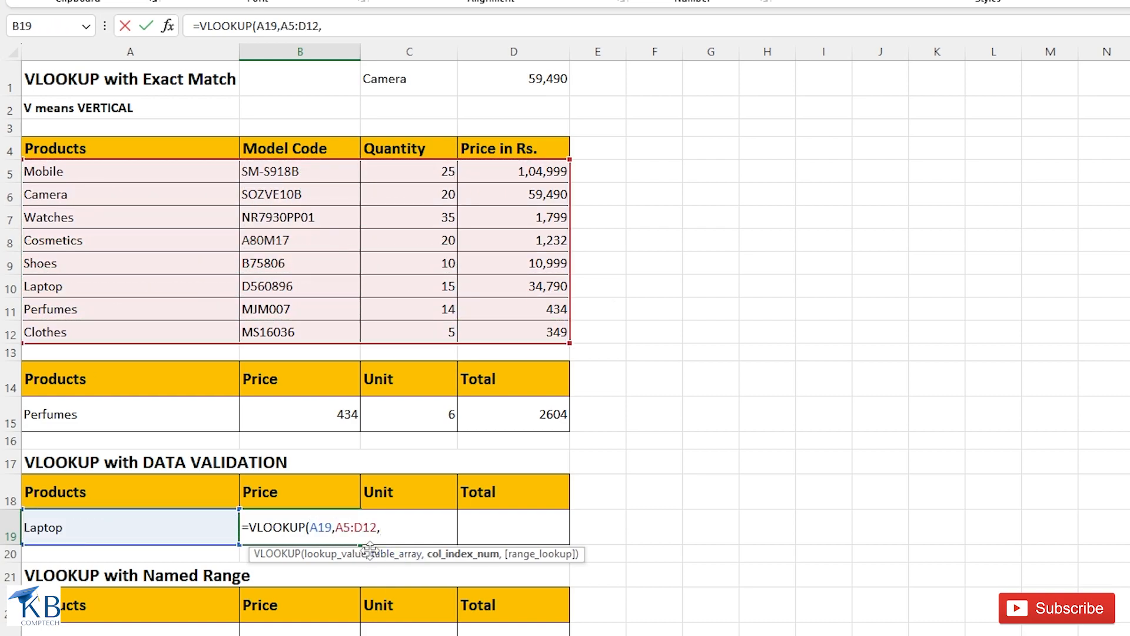
text(4,0))
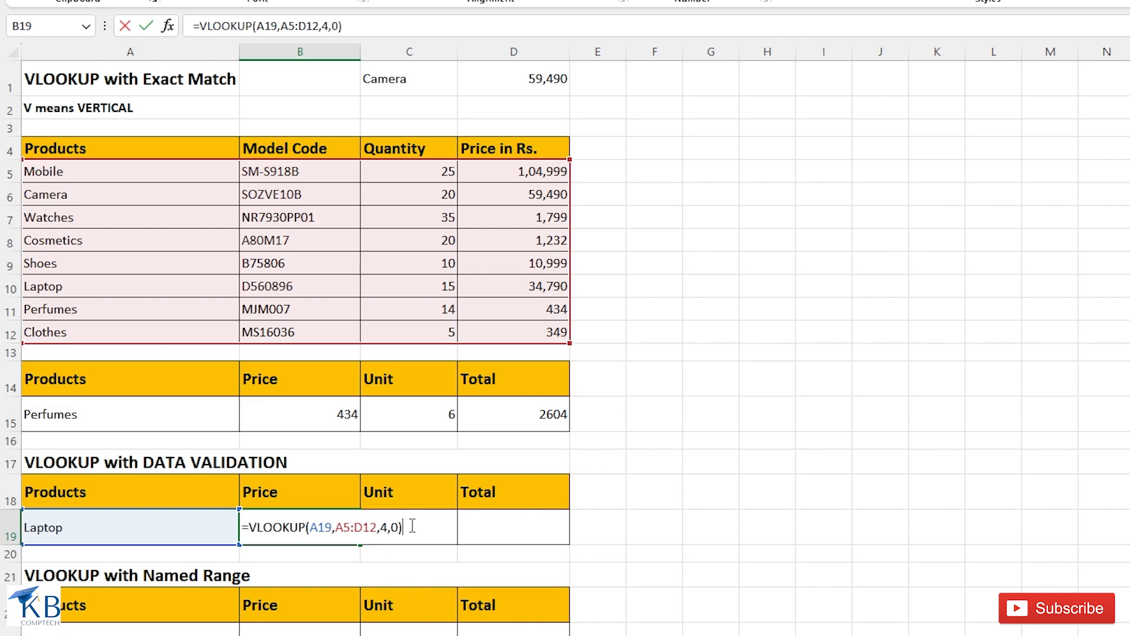
key(Return)
click(341, 525)
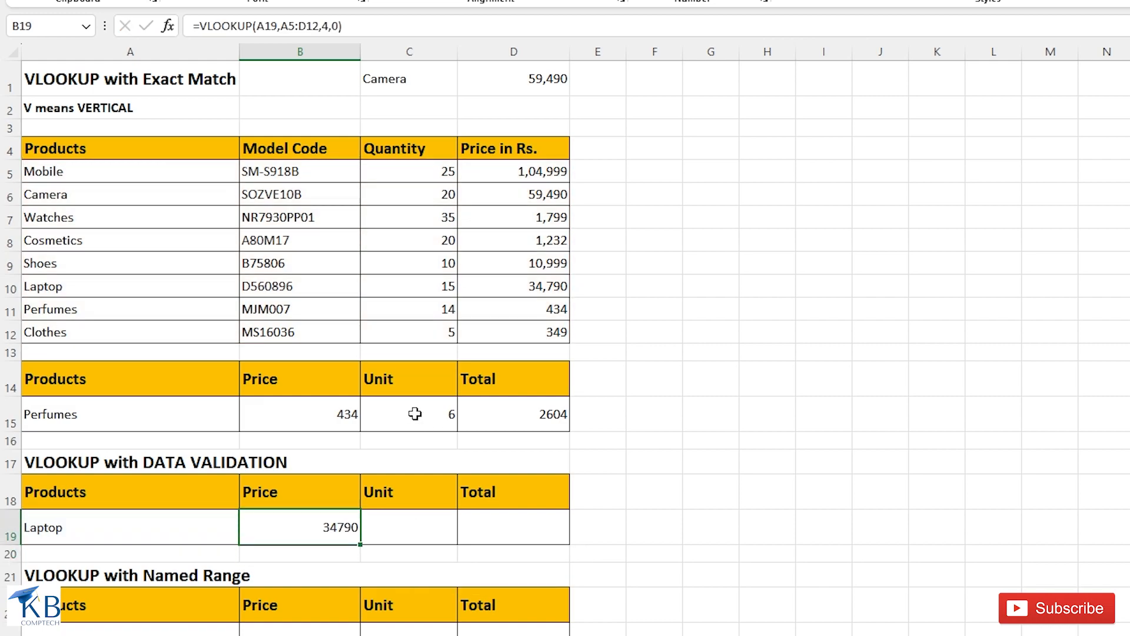
- Copy the unit and total cells C15:D15 into C19:D19 of the data validation section
click(433, 414)
drag(433, 414, 516, 415)
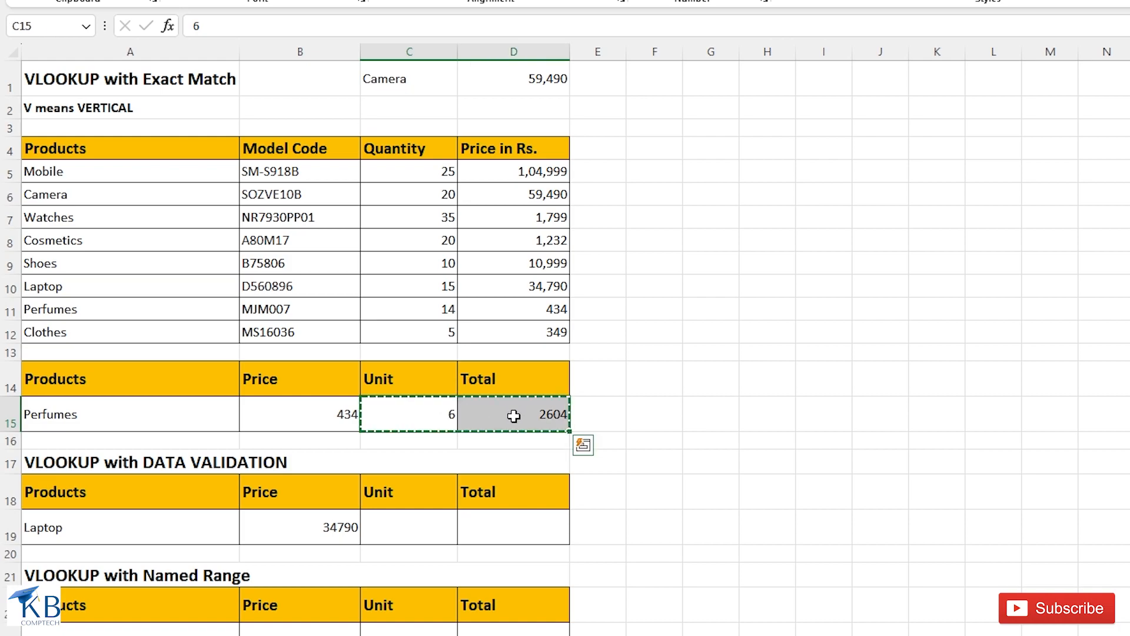
key(ctrl+c)
click(428, 532)
key(ctrl+v)
click(428, 533)
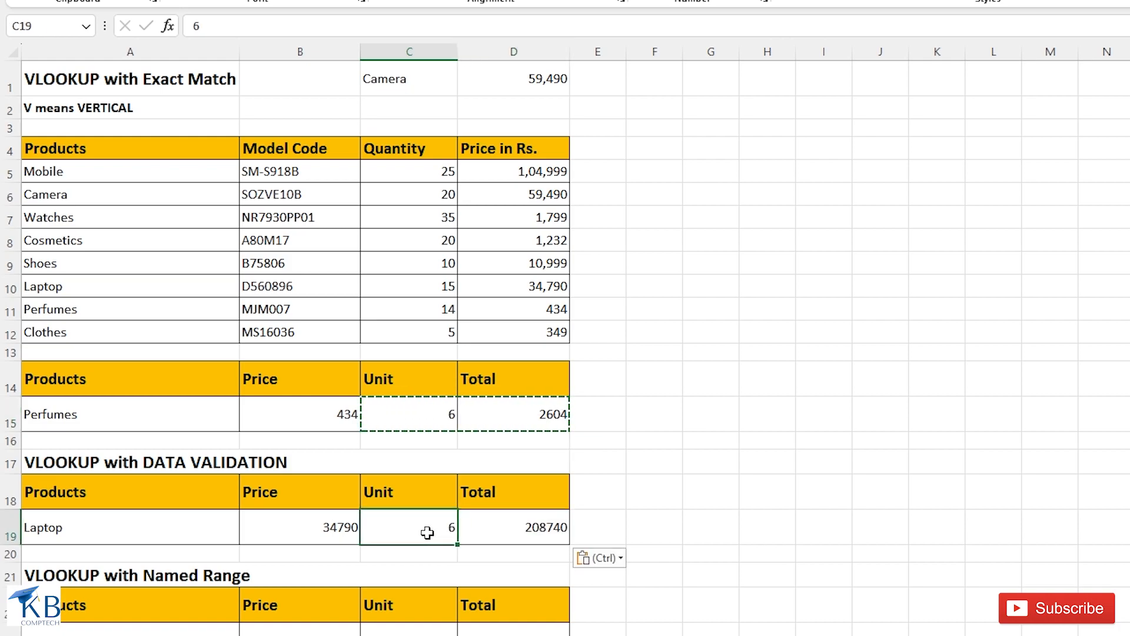
- Add a data validation list to cell A19 with the product names in =$A$5:$A$12 as its source
click(150, 526)
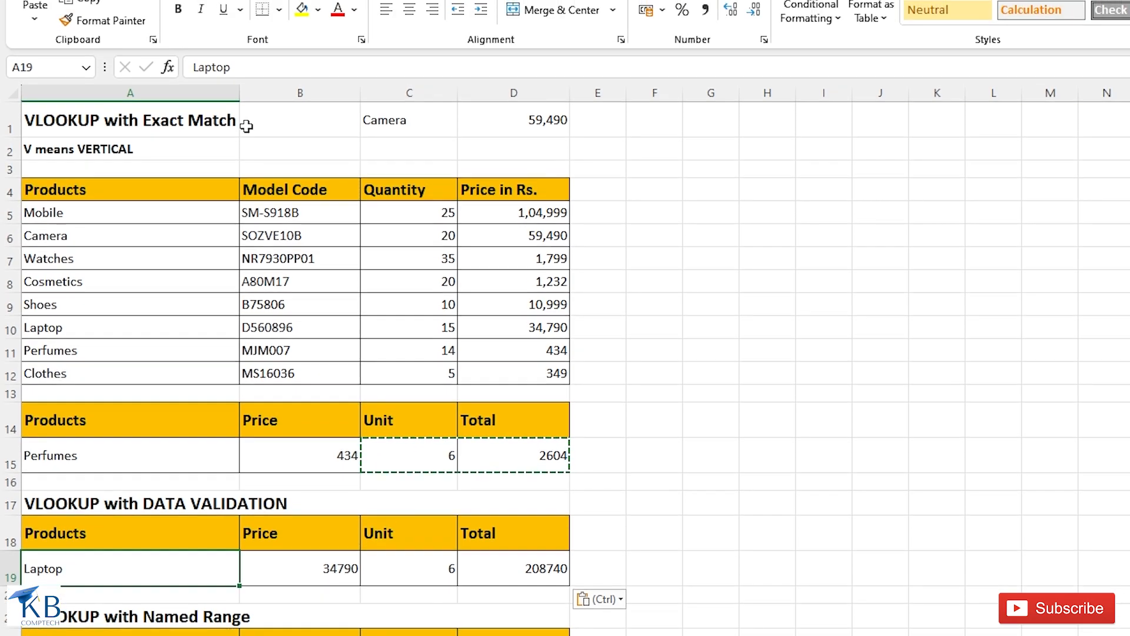
click(316, 14)
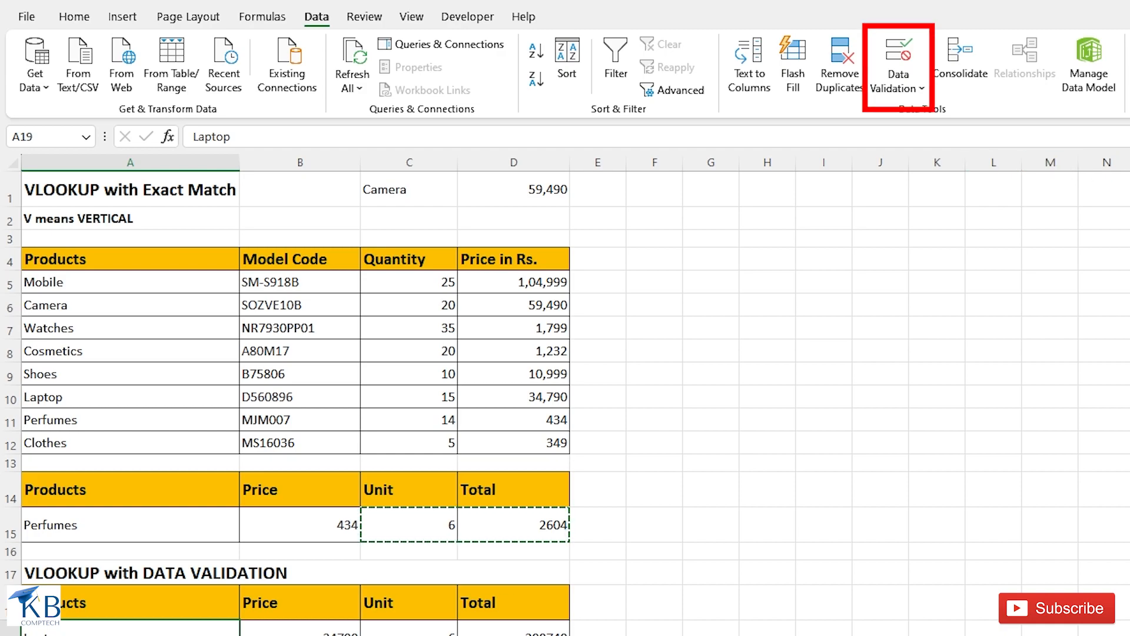
click(920, 87)
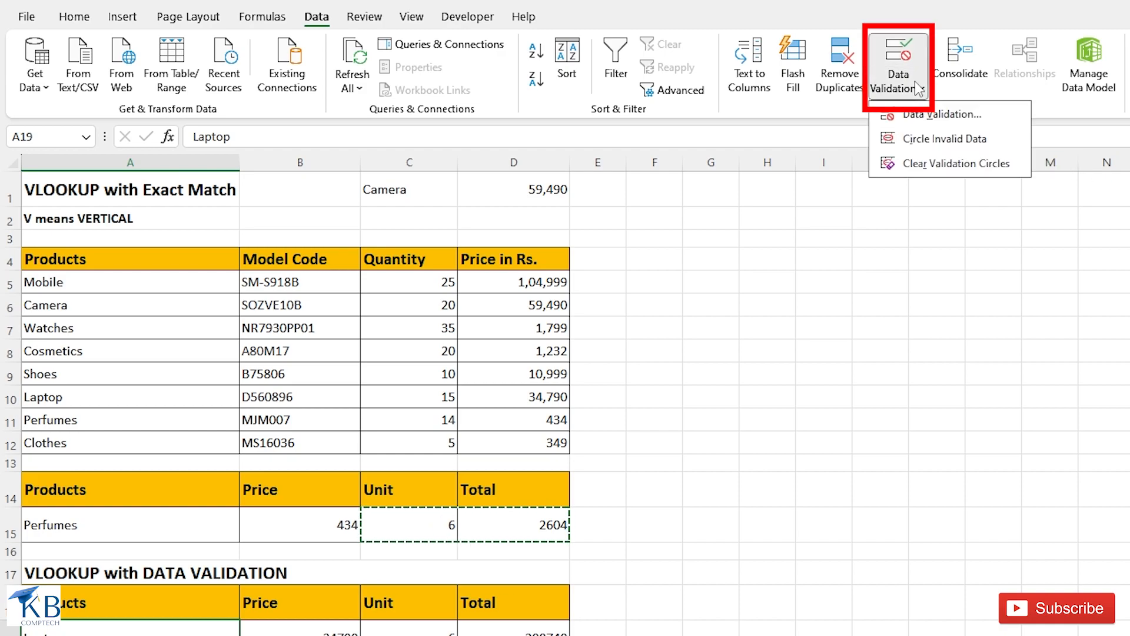
click(932, 117)
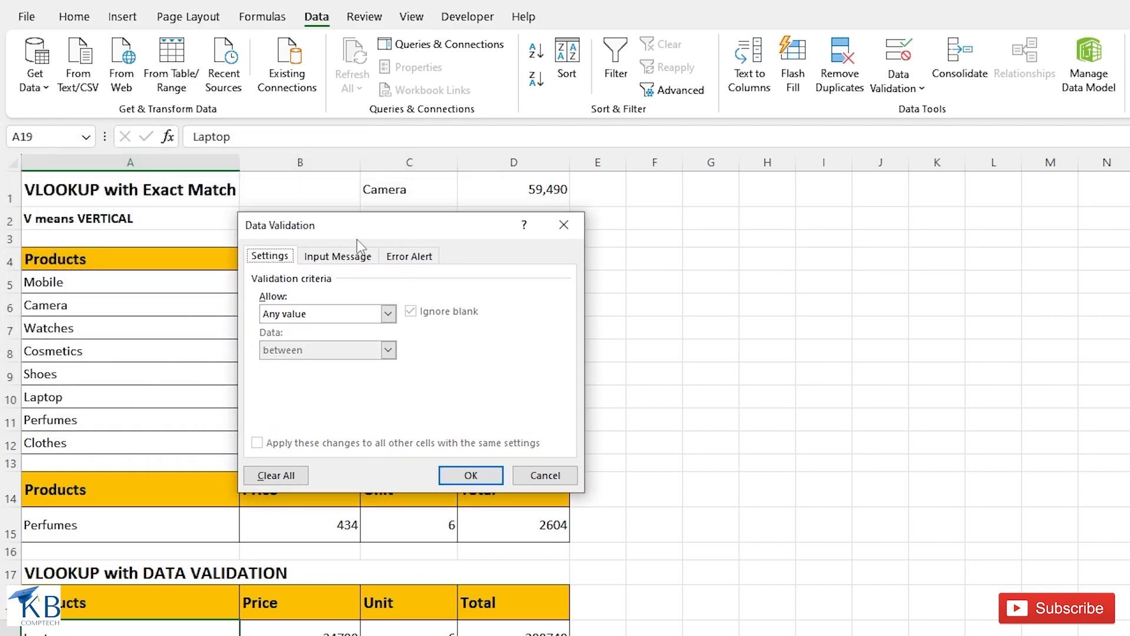
drag(365, 235, 498, 236)
click(524, 312)
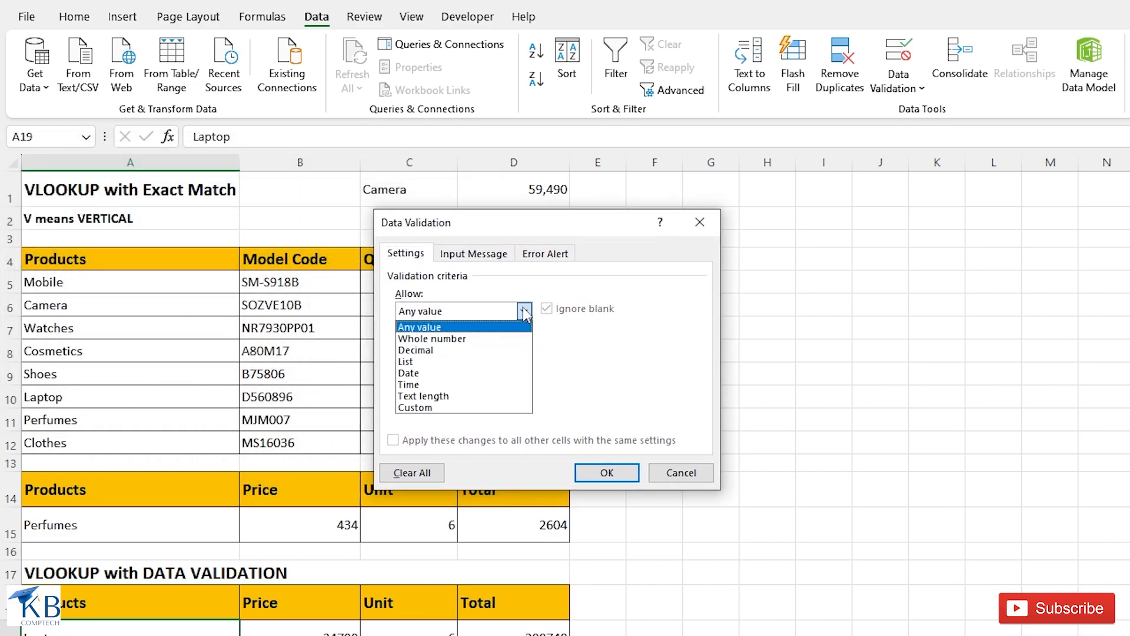
click(423, 361)
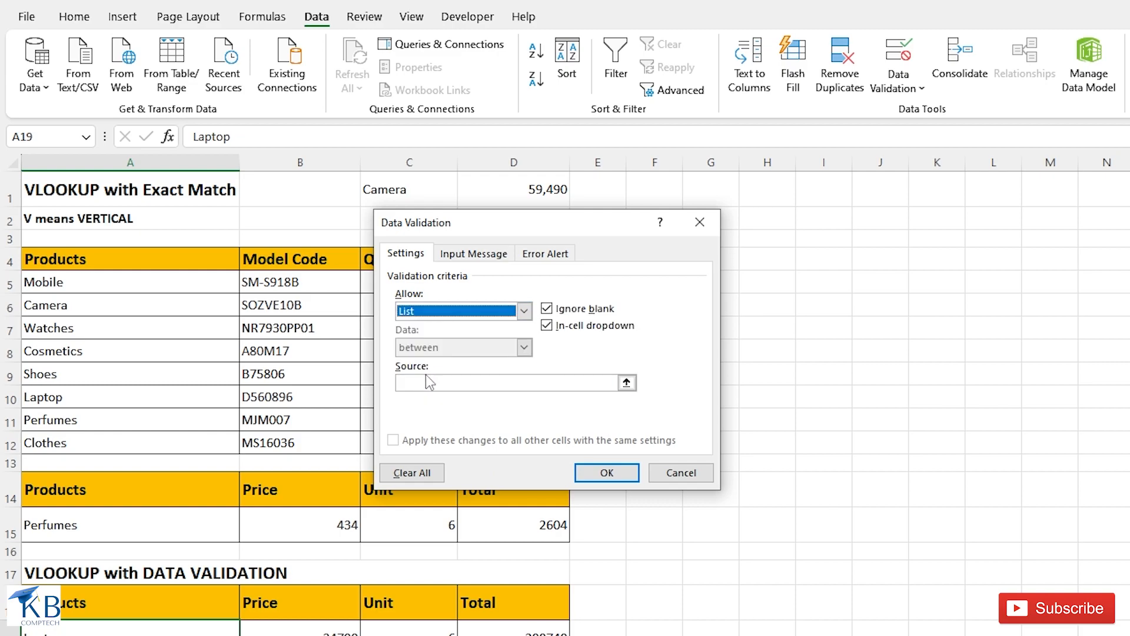
click(426, 381)
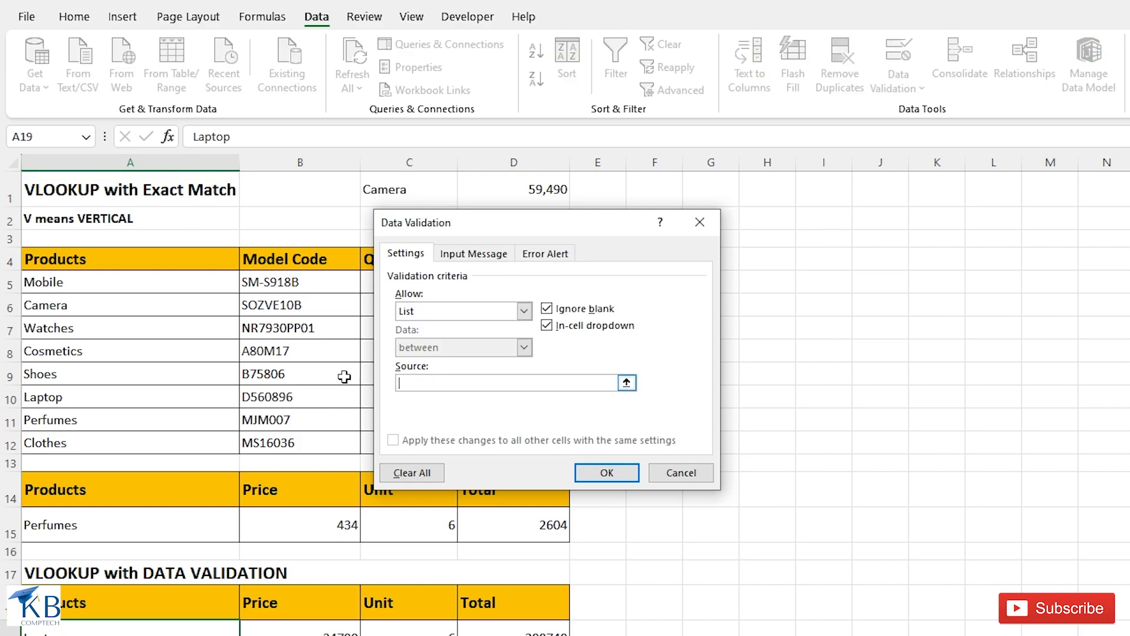
drag(65, 283, 69, 444)
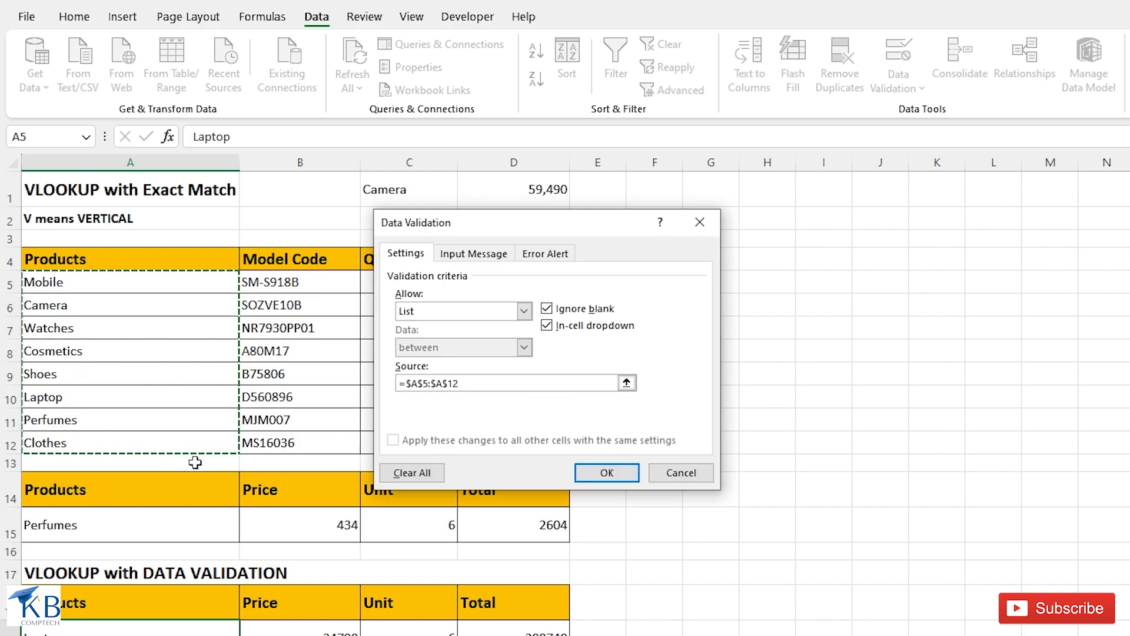
click(607, 472)
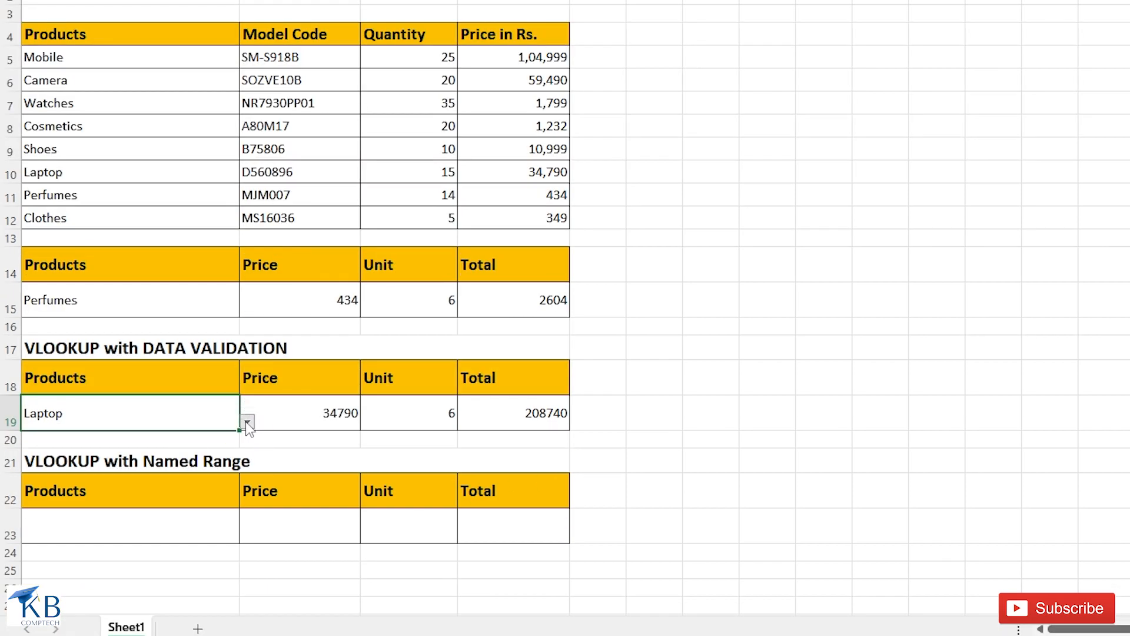
- Choose Cosmetics and finally Camera from the product list in cell A19, and set the unit in C19 to 3
click(248, 424)
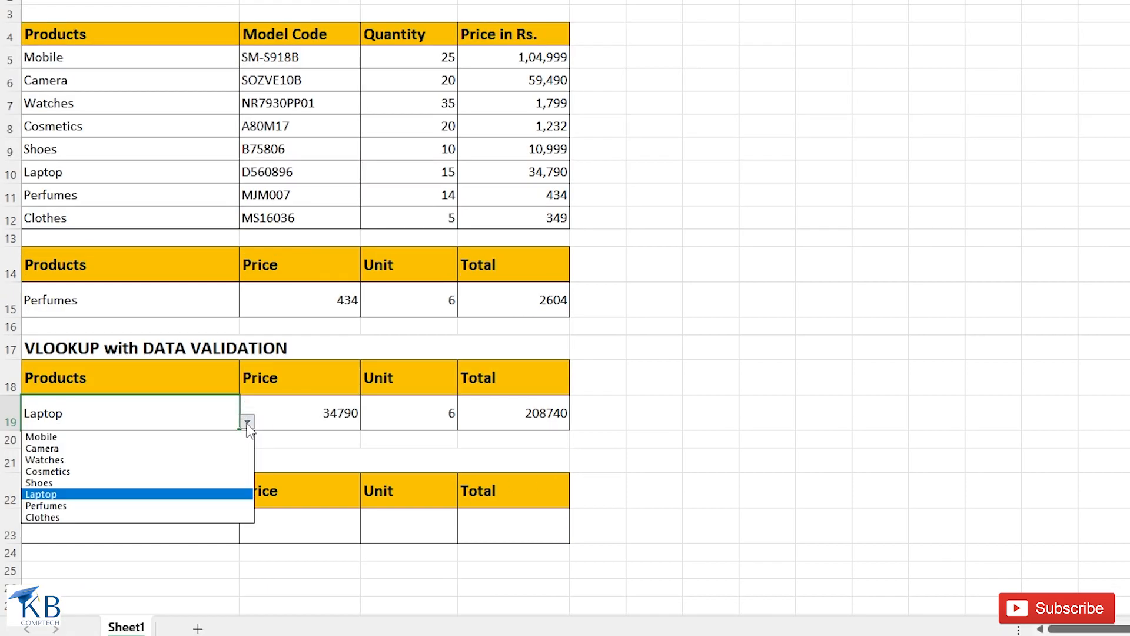
click(57, 473)
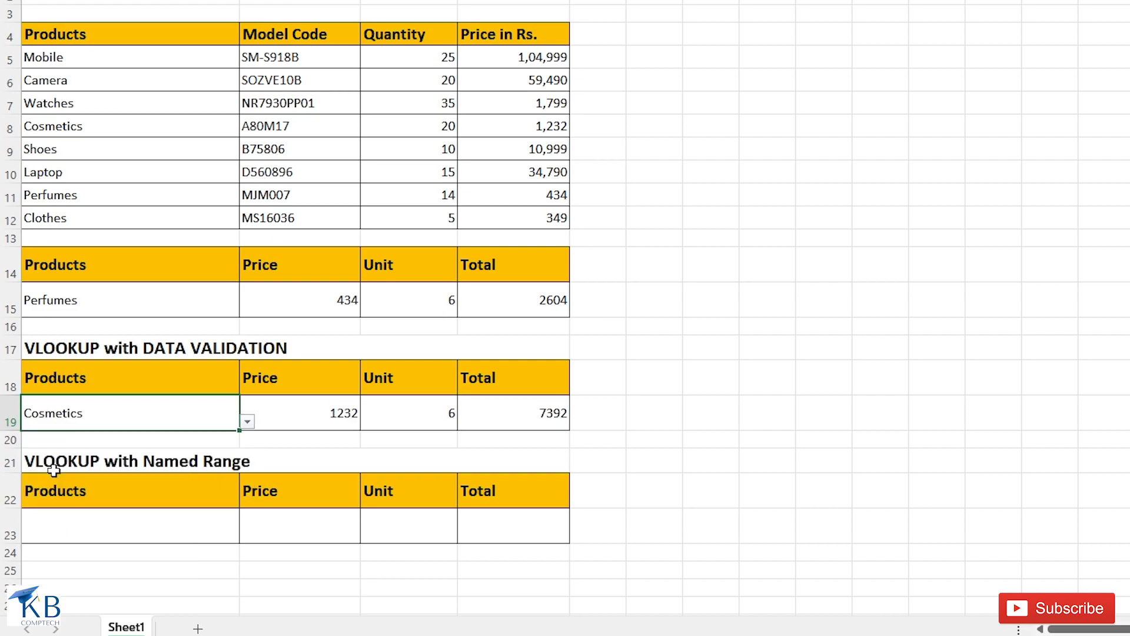
click(250, 422)
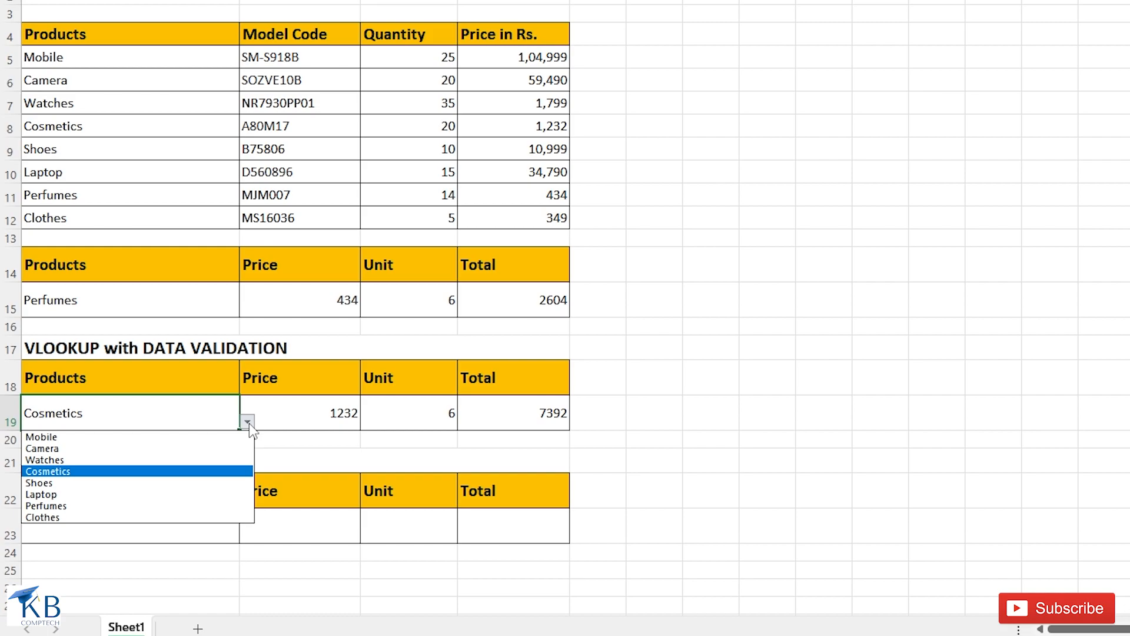
click(79, 449)
click(410, 414)
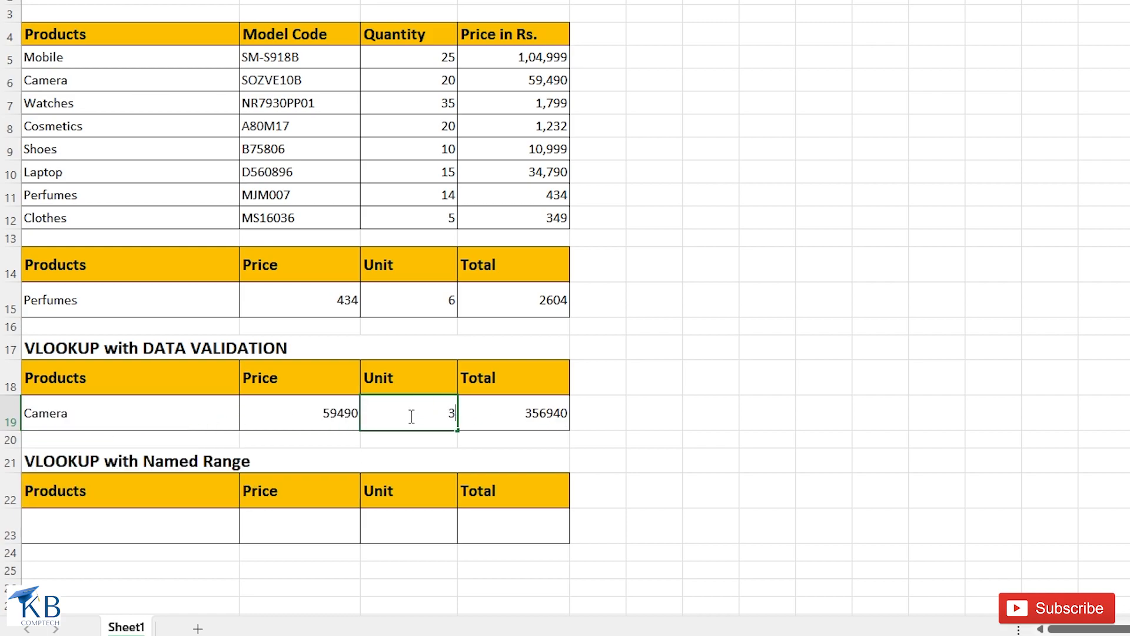
key(Return)
- Choose Clothes from the product list in cell A19
click(178, 413)
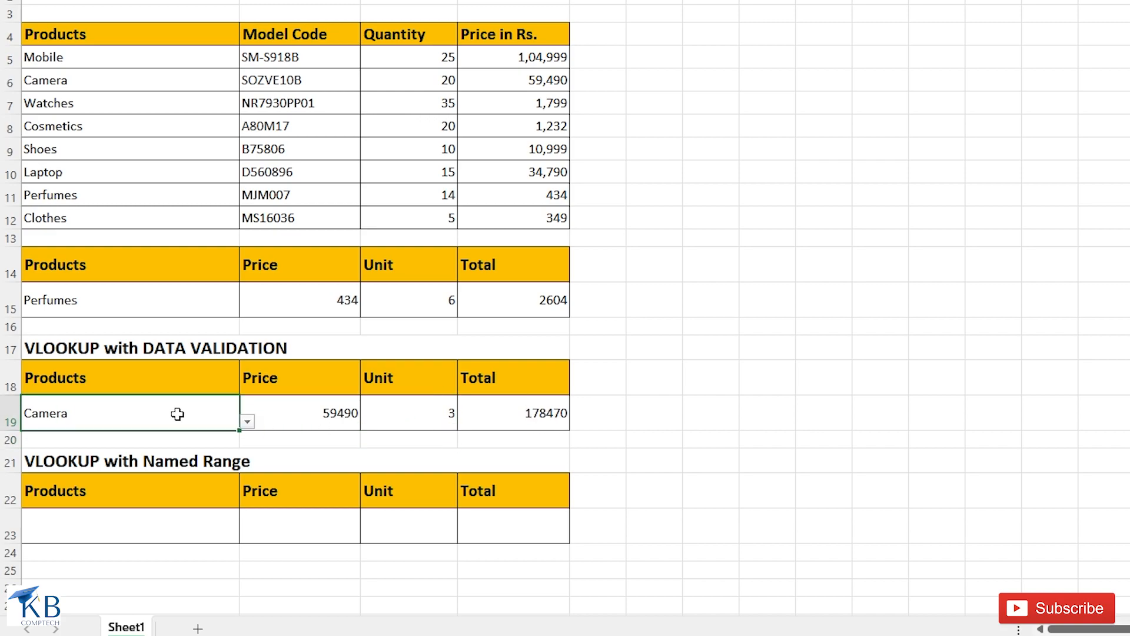
click(248, 422)
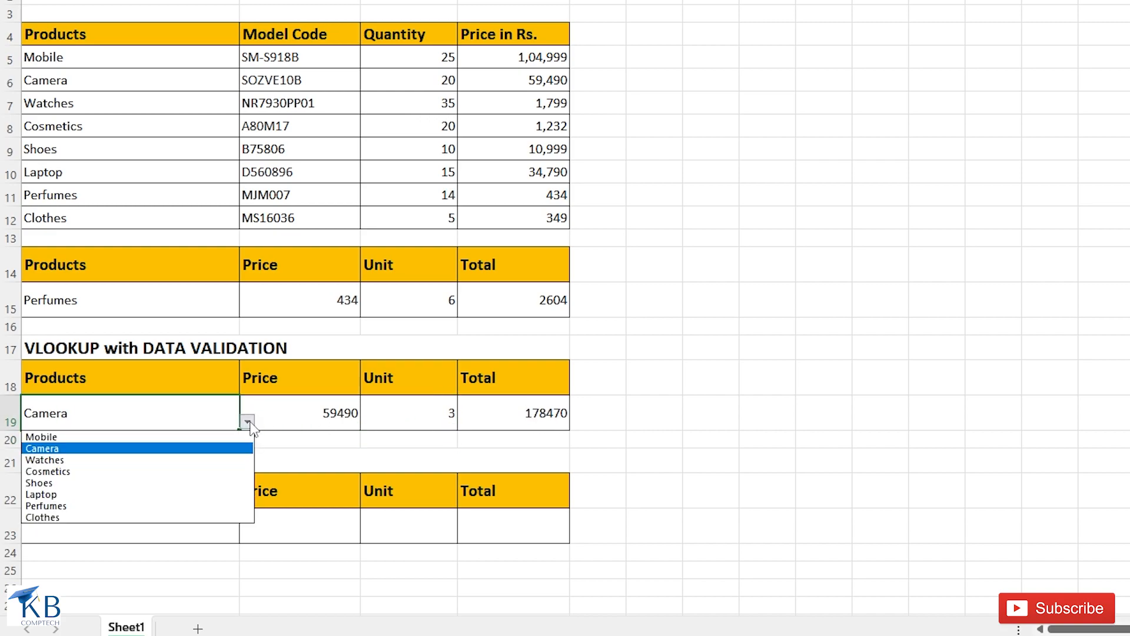
click(71, 517)
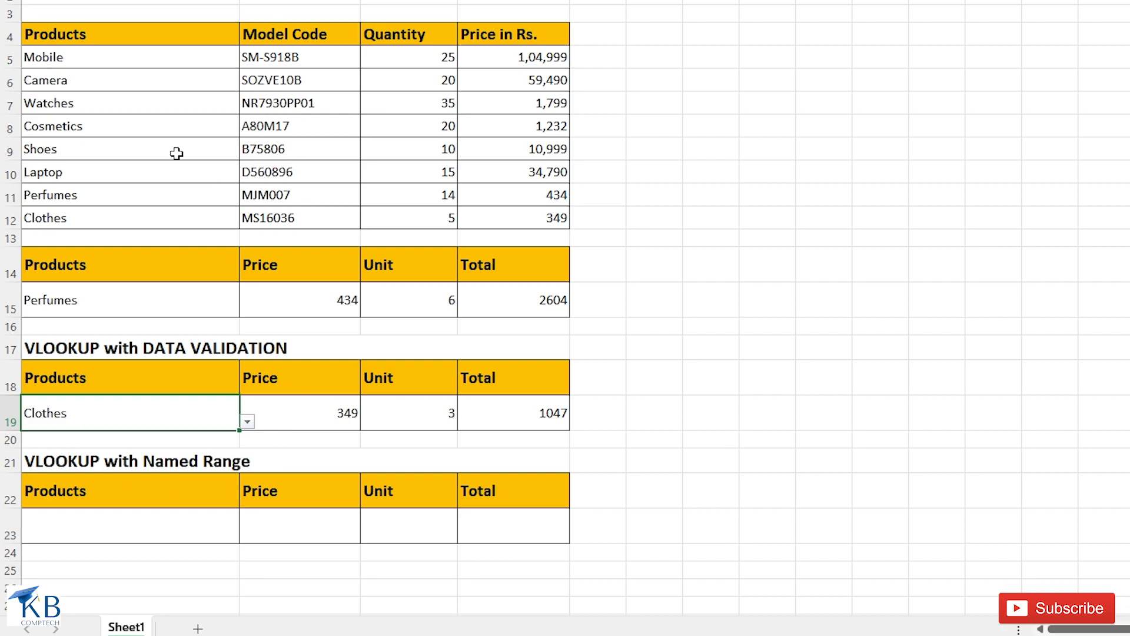
- Define the name PTABLE with Workbook scope for the product table range A5:D12
drag(39, 54, 494, 213)
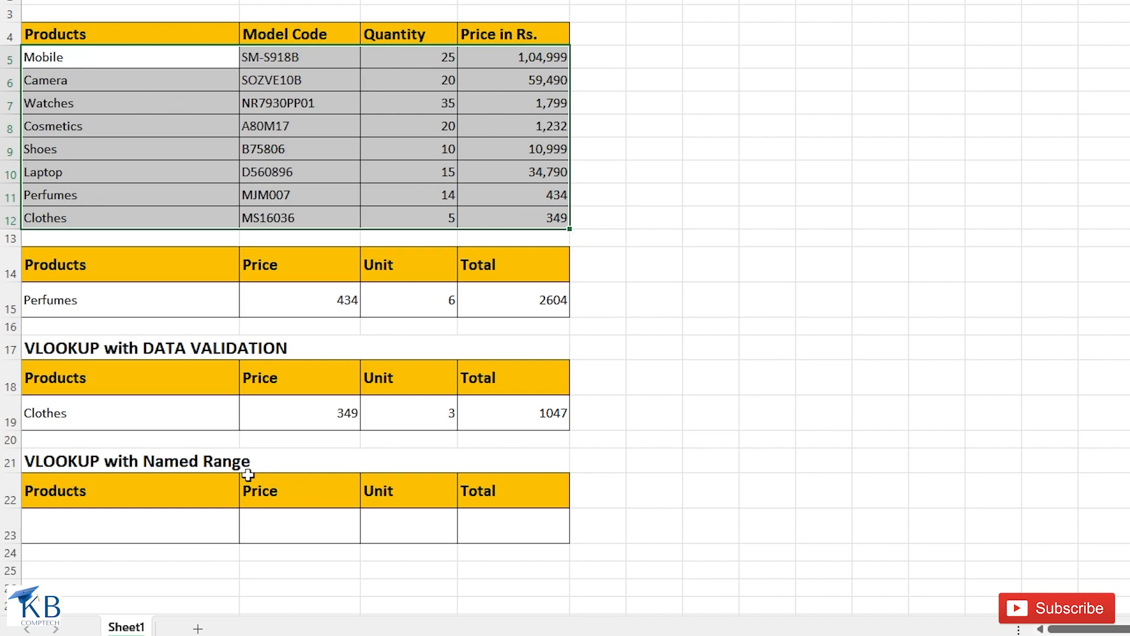
drag(53, 56, 507, 214)
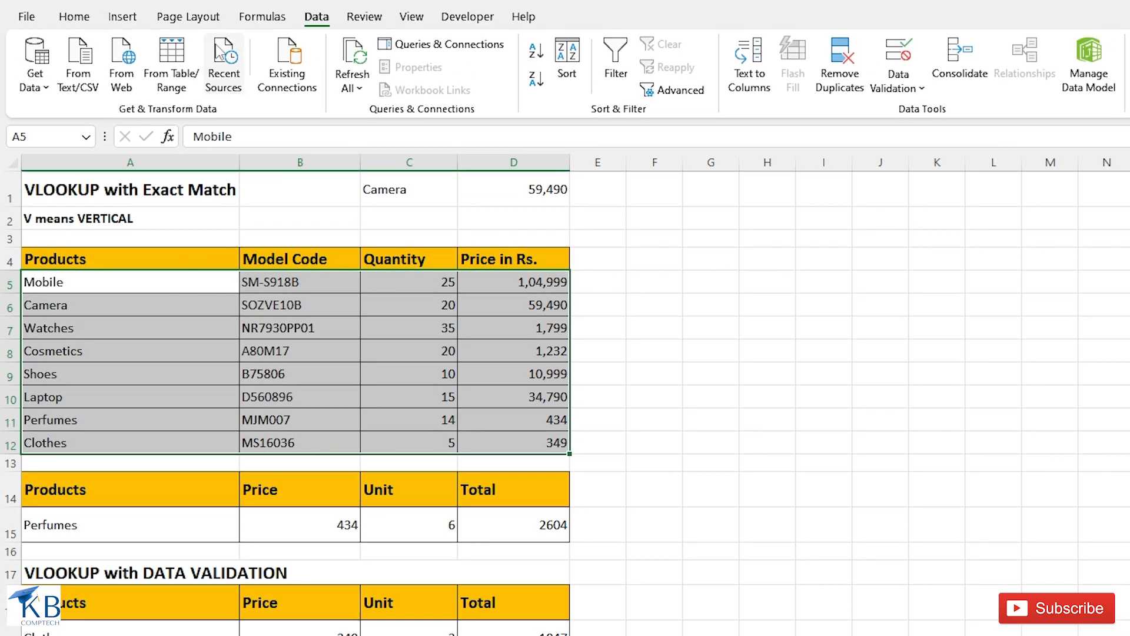
click(273, 18)
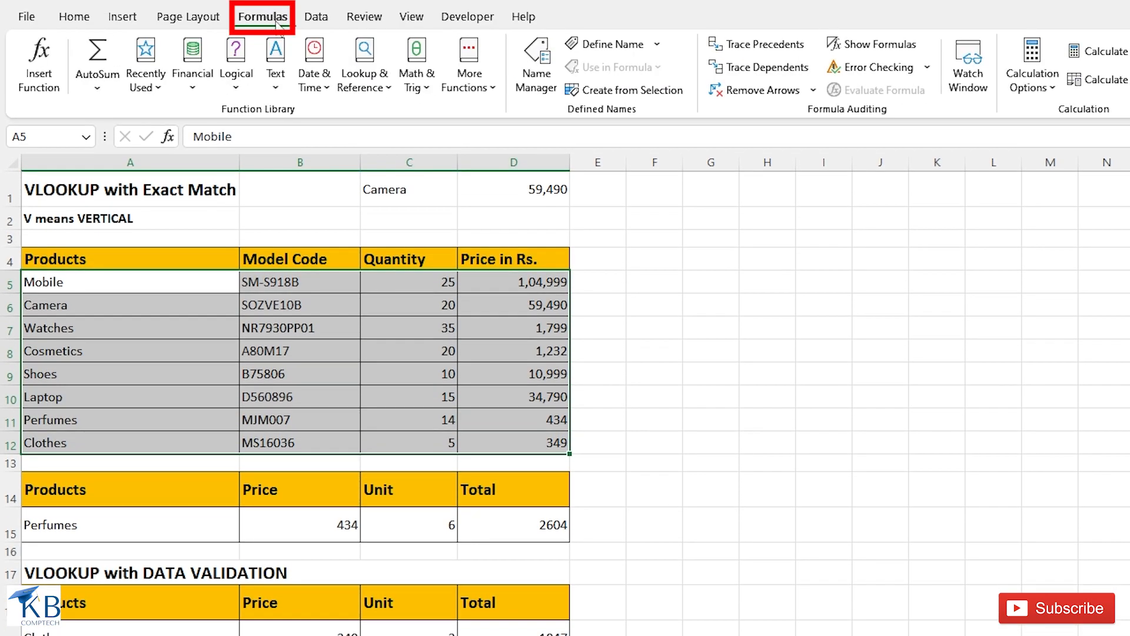
click(657, 44)
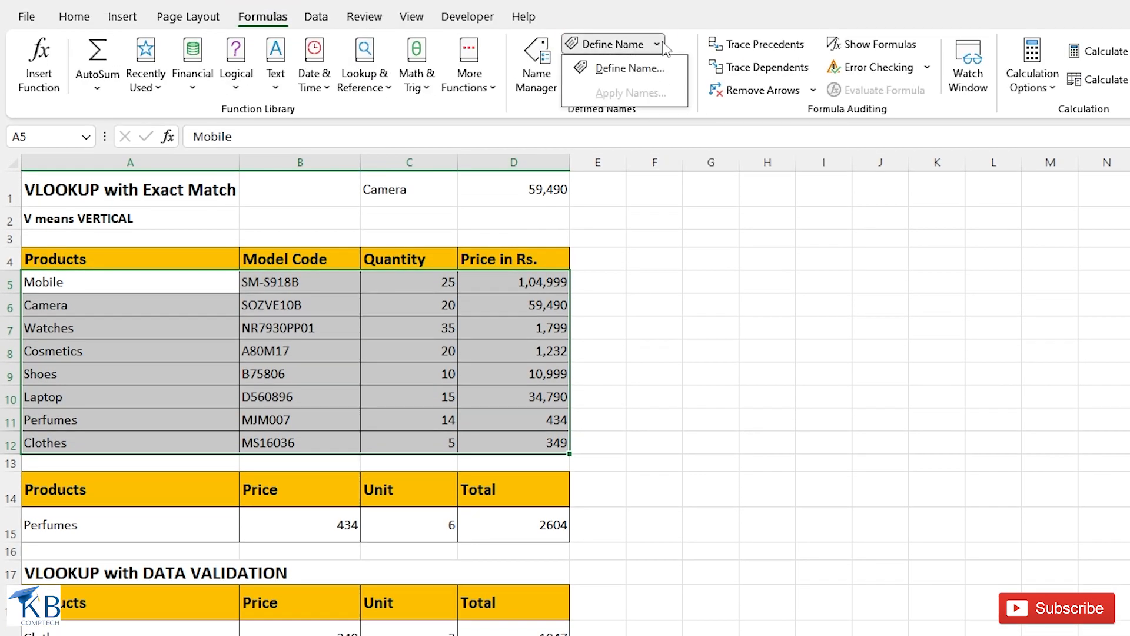
click(651, 70)
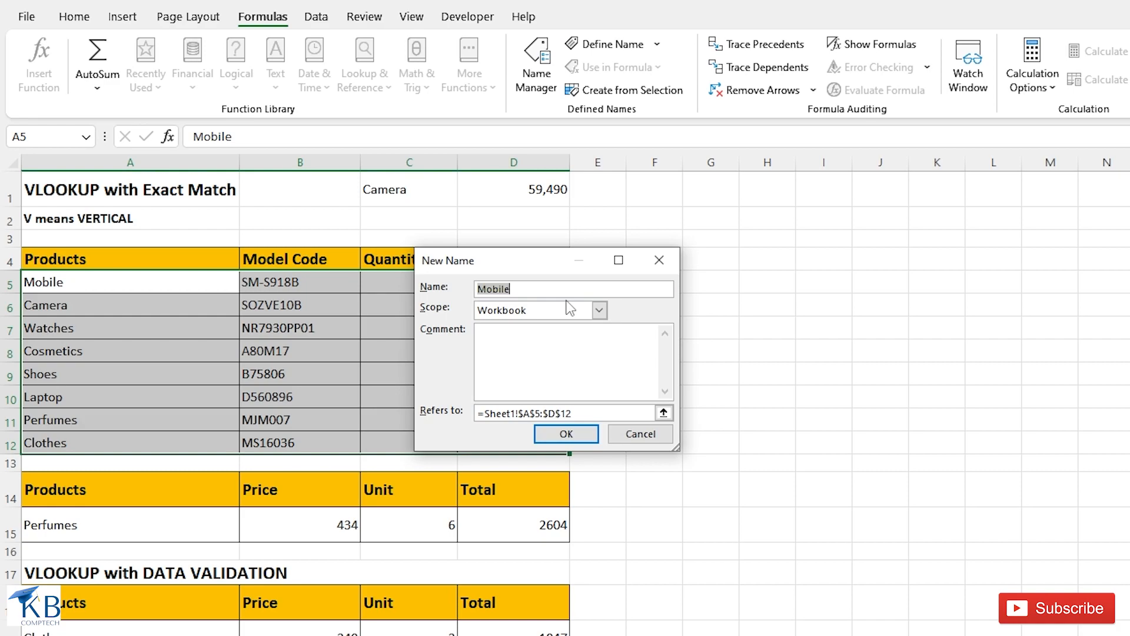
text(PTABLE)
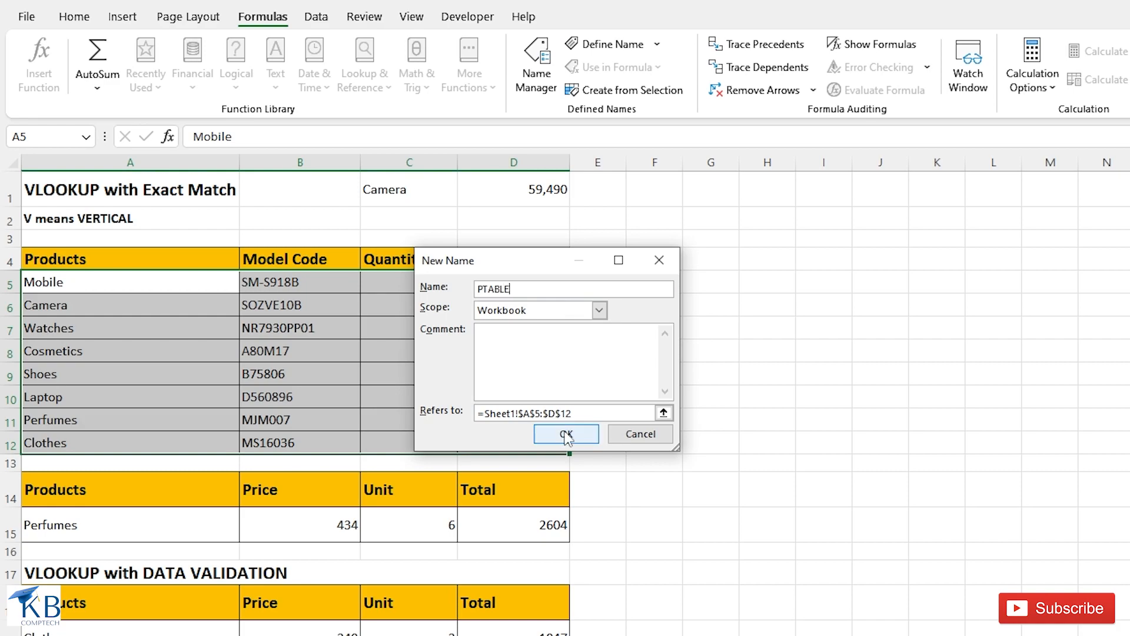
click(566, 434)
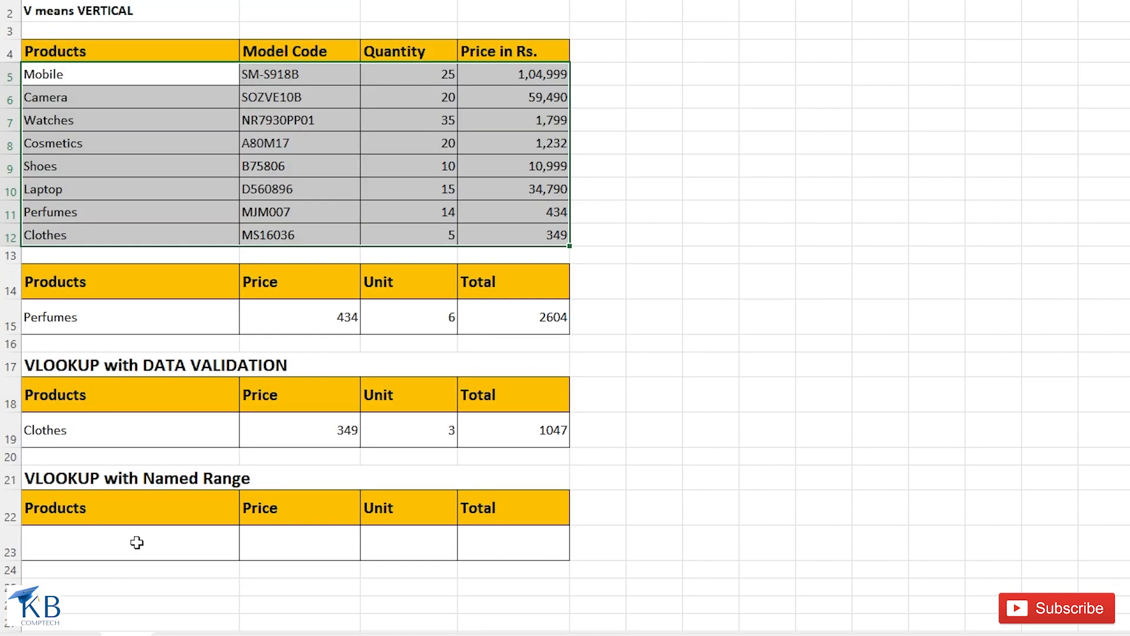
- Enter Laptop as the product in cell A23 of the named range section
click(136, 542)
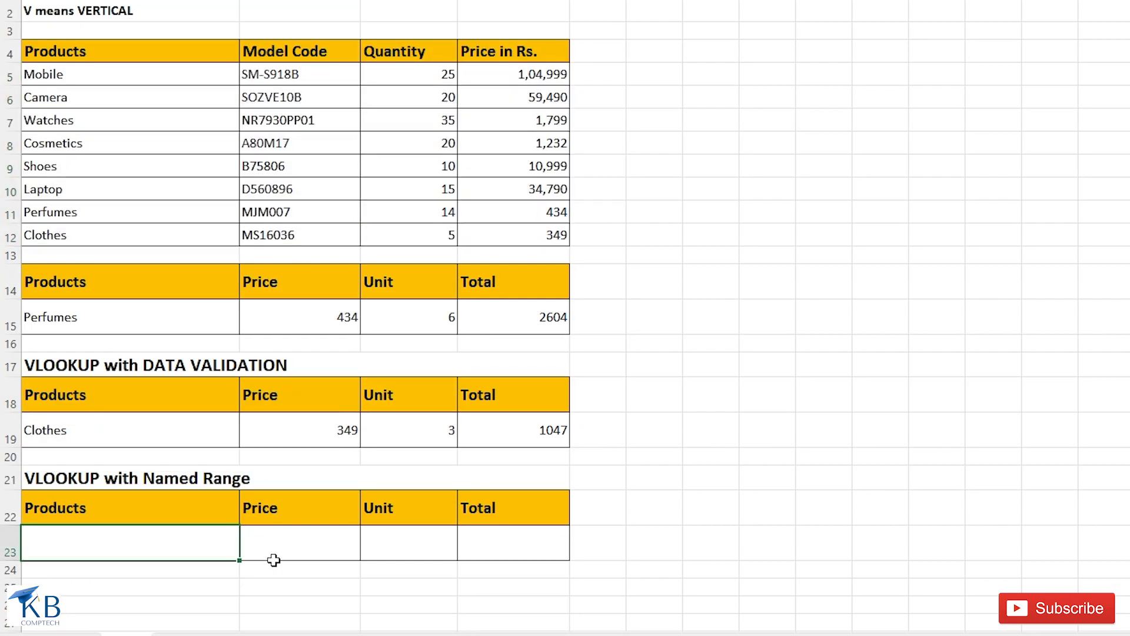
text(laptop)
key(Tab)
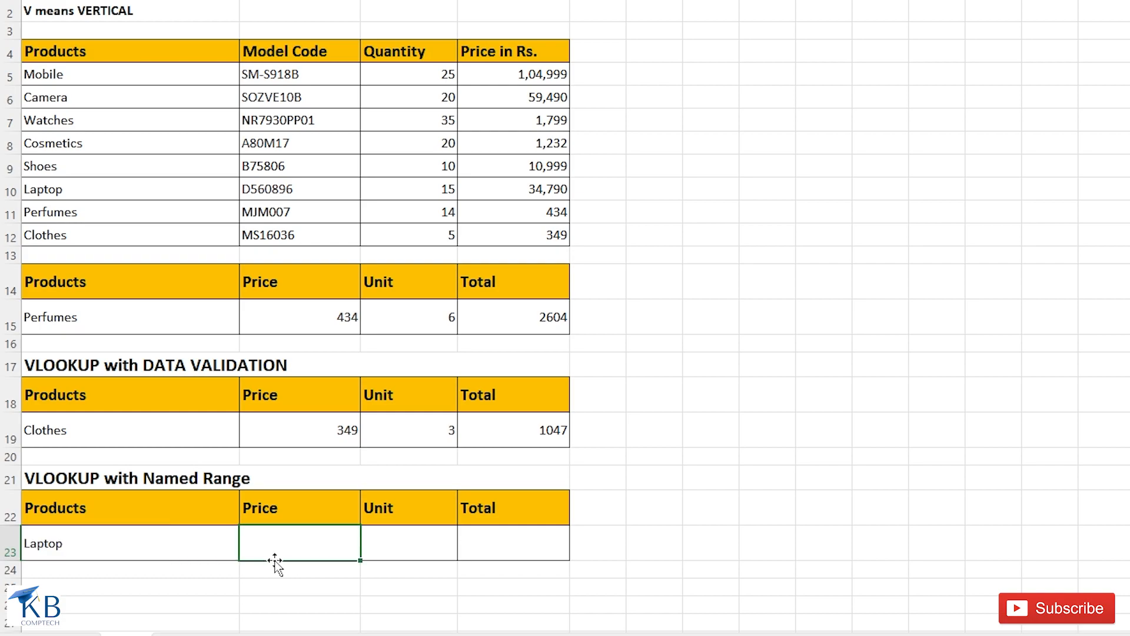
- Look up the product's price in cell B23 with the formula =VLOOKUP(A23,PTABLE,4,0)
text(=VLOOKUP()
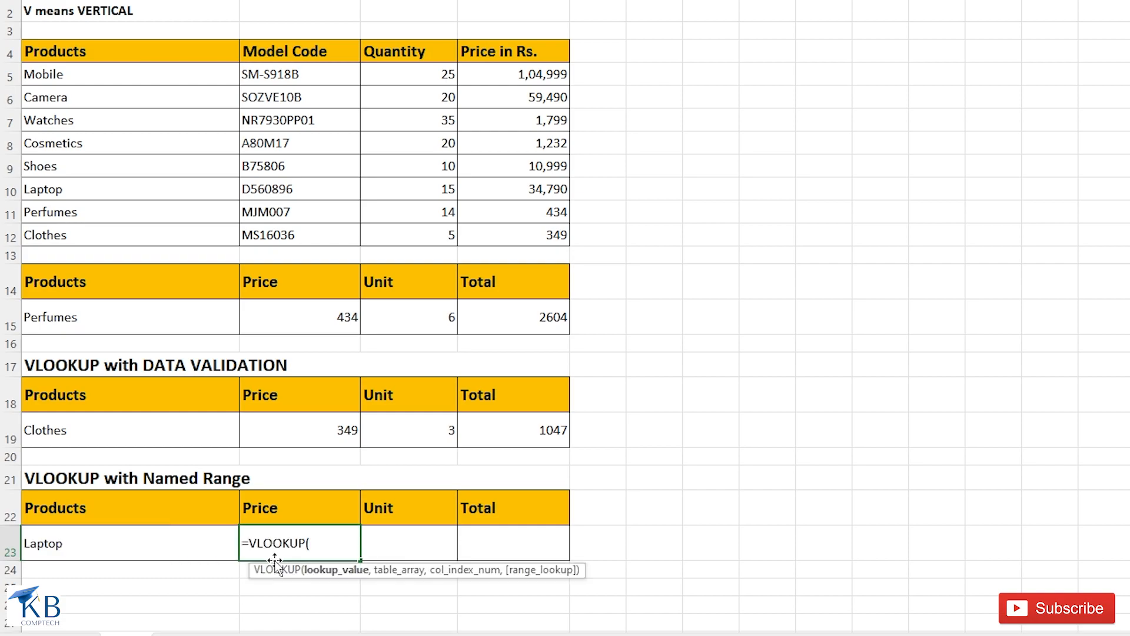
click(166, 545)
text(,)
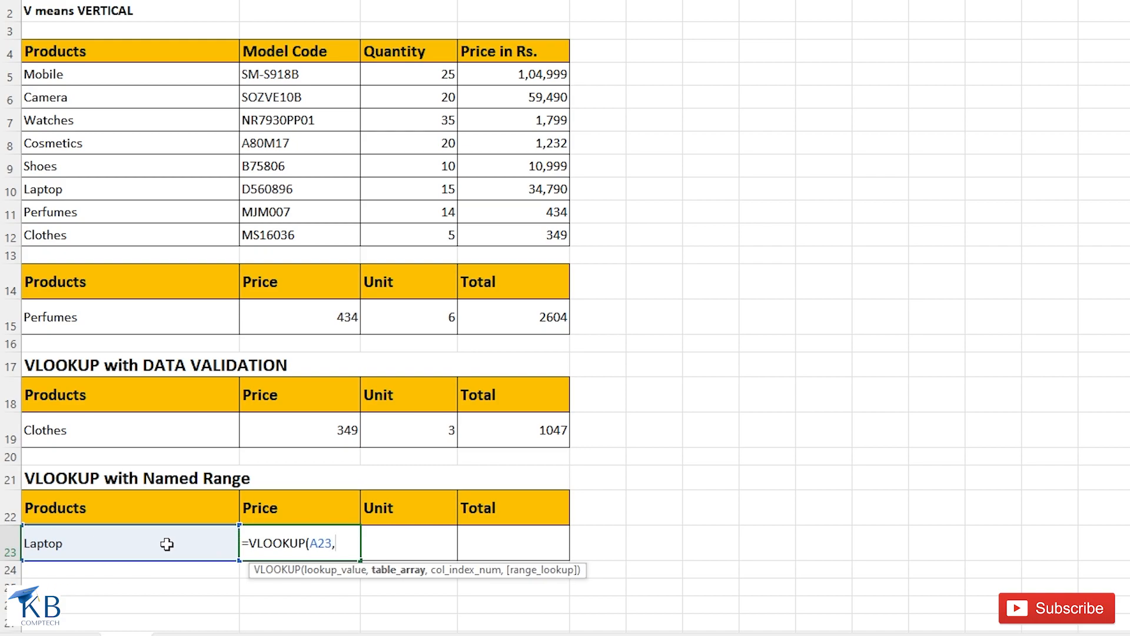
text(P)
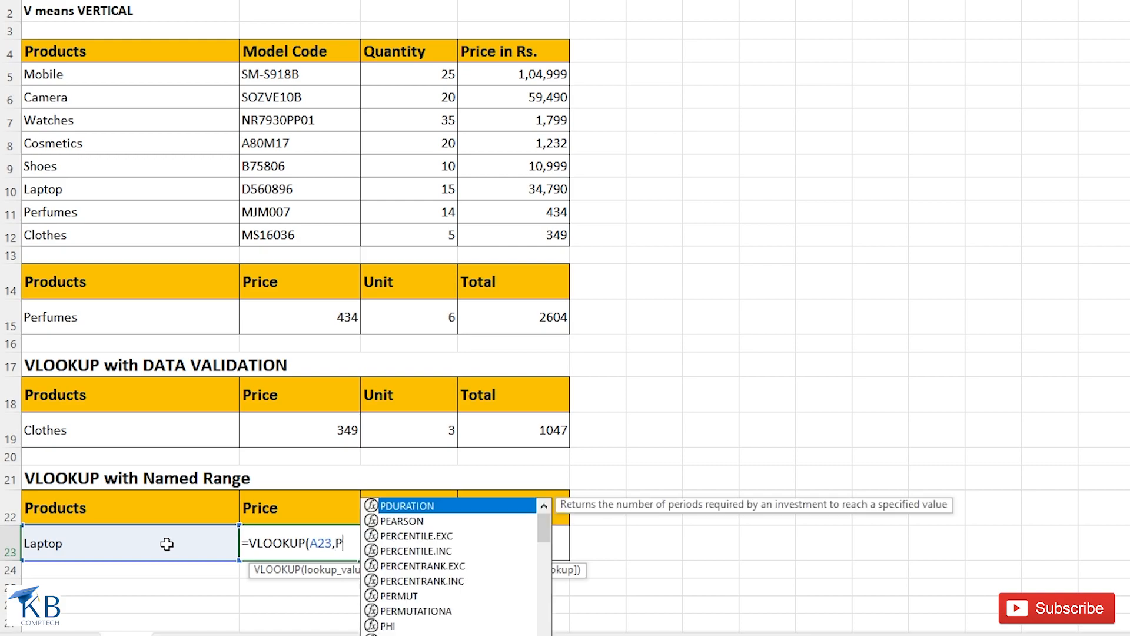
text(TABLE,)
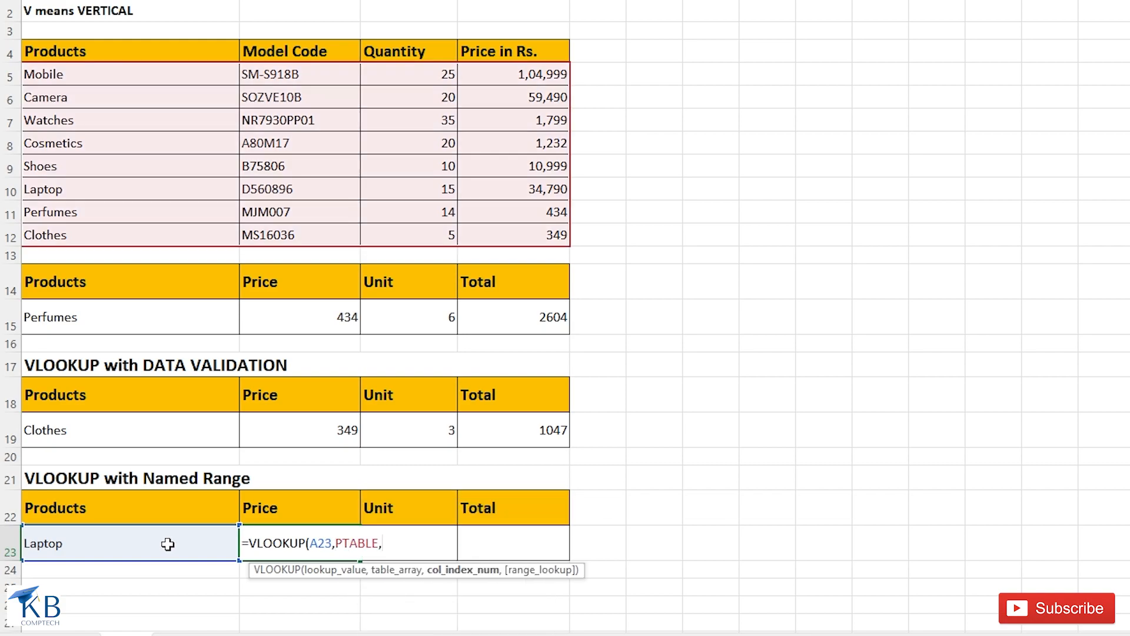
text(4,0)
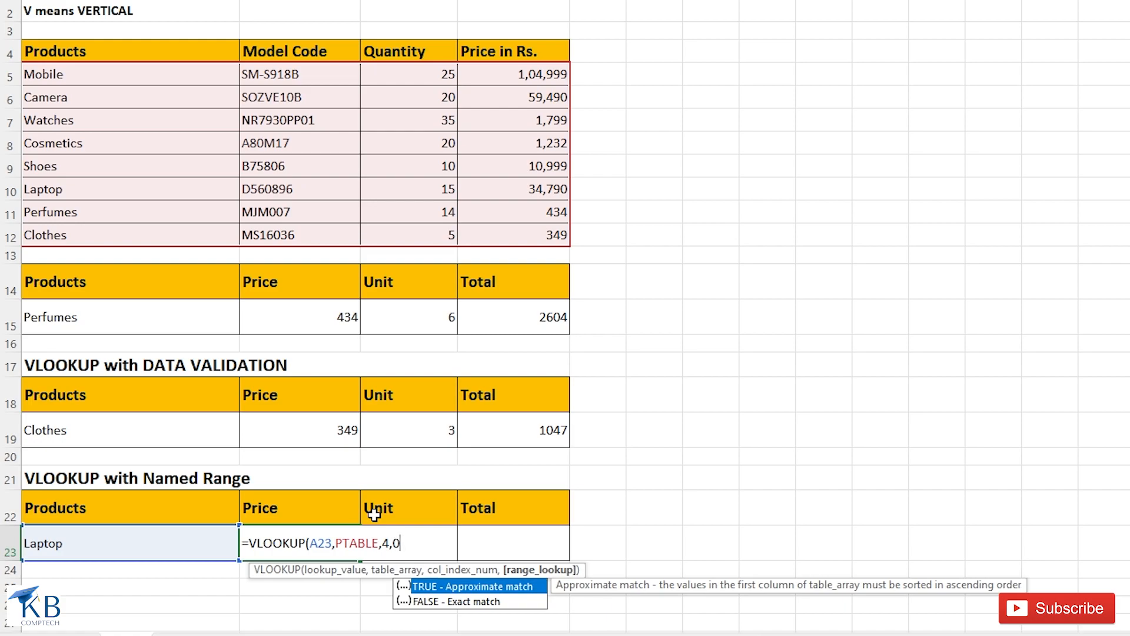
text())
key(Return)
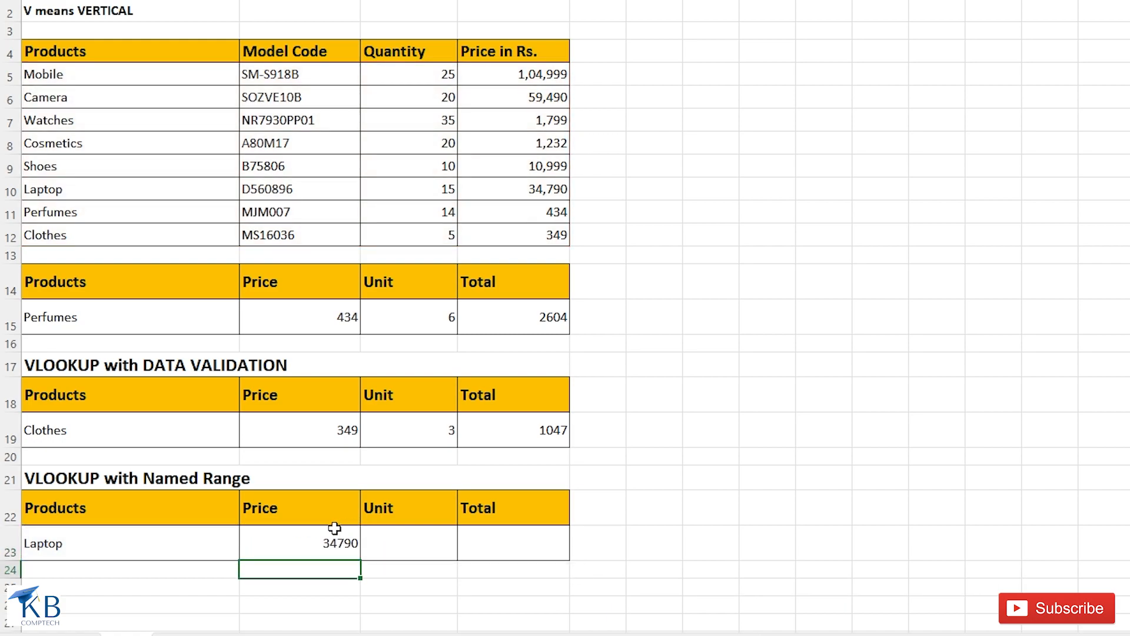
click(318, 547)
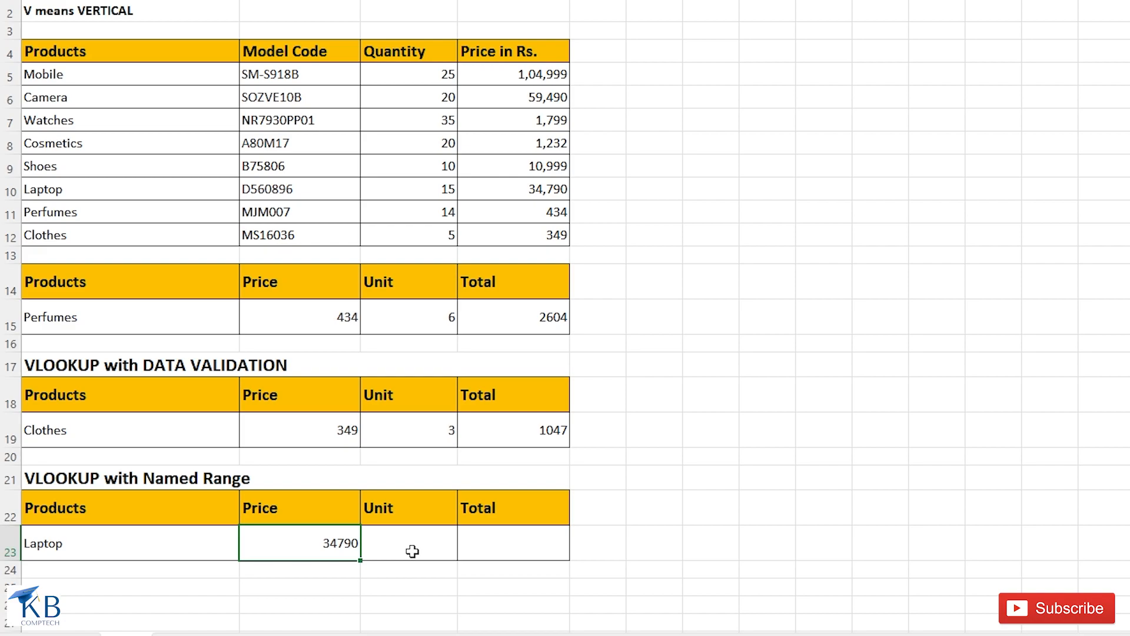
- Copy the unit and total cells C19:D19 into C23:D23 of the named range section
drag(431, 424, 521, 428)
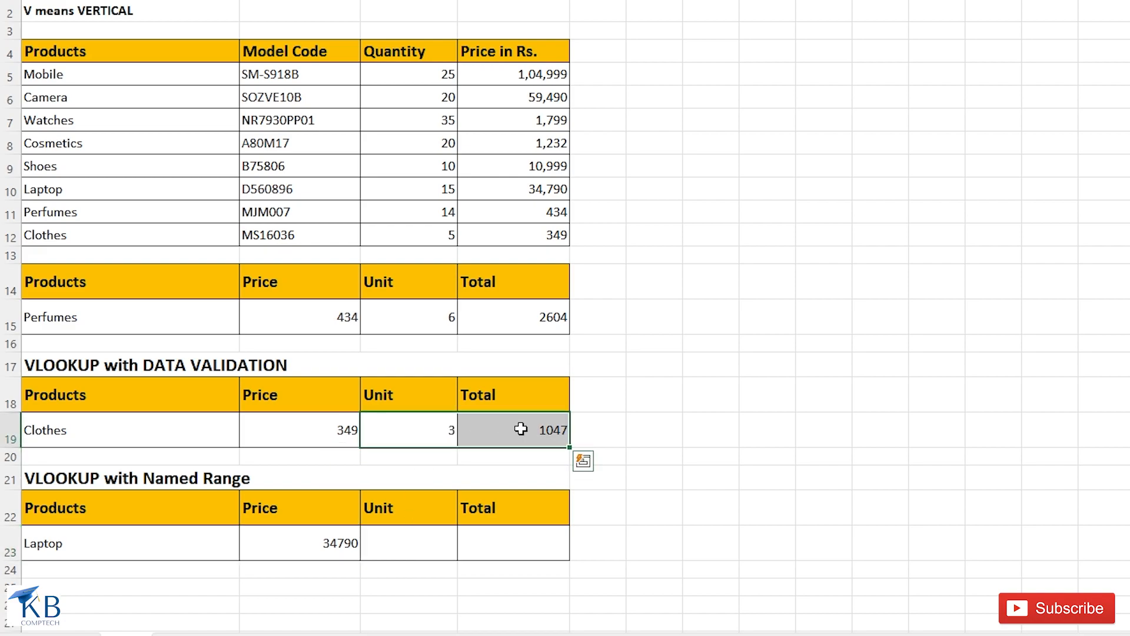
key(ctrl+c)
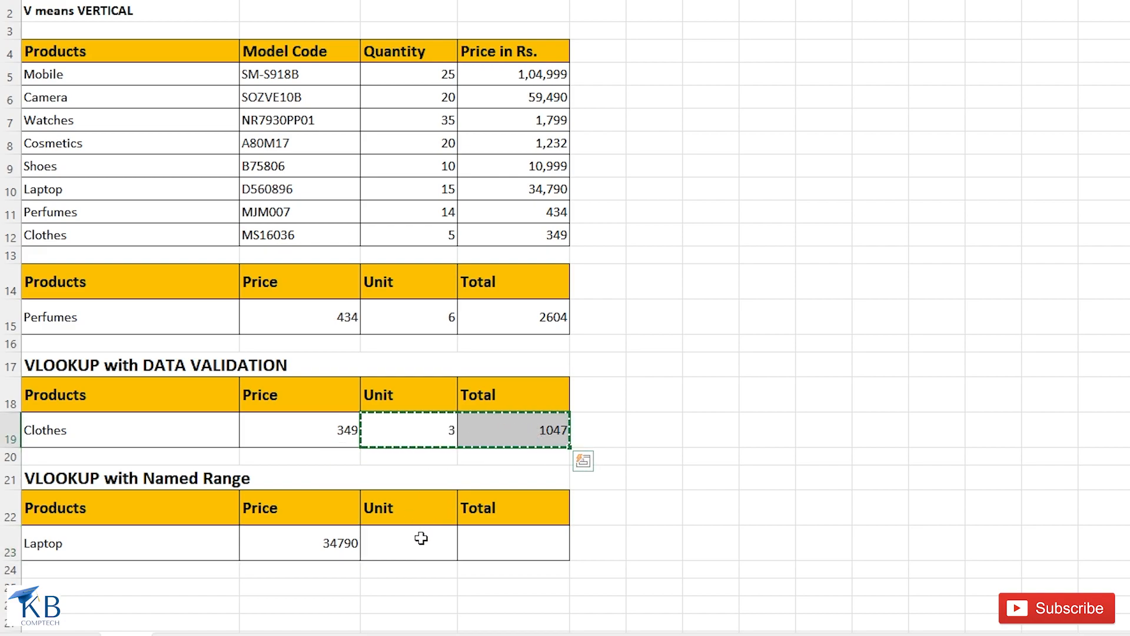
click(425, 541)
key(ctrl+v)
click(314, 544)
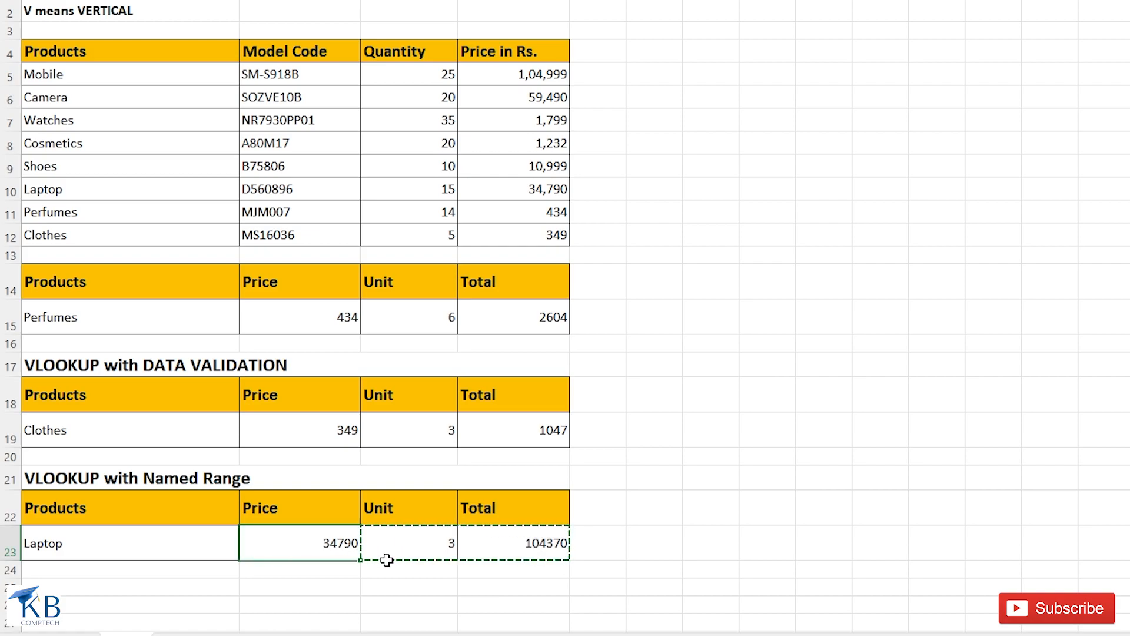
- Change the product in cell A23 of the named range section to Shoes
click(167, 540)
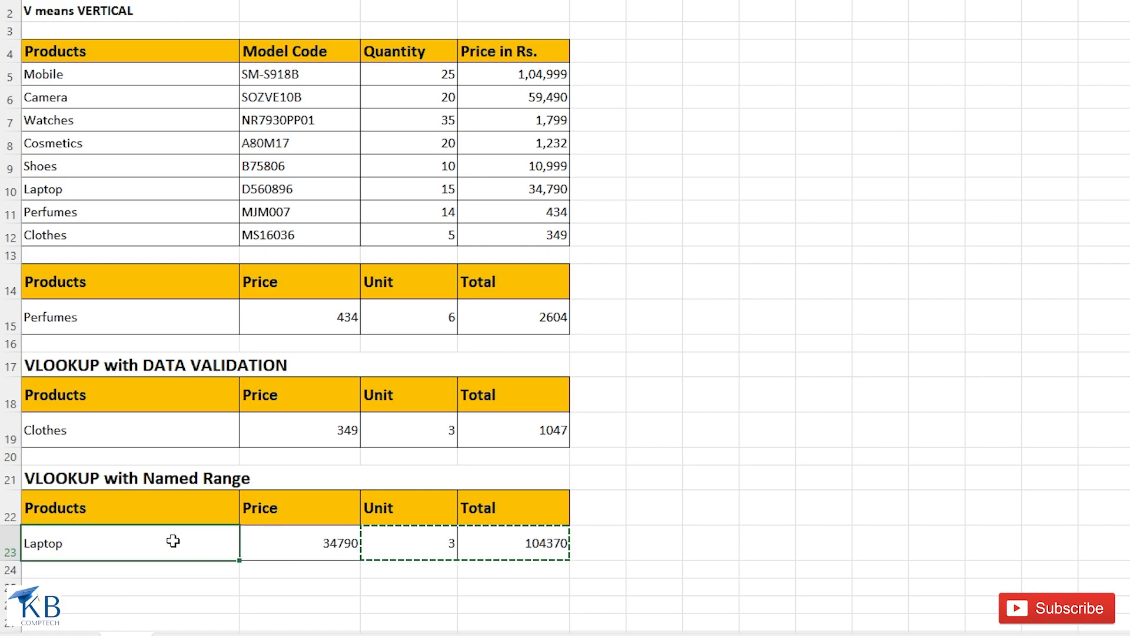
text(s)
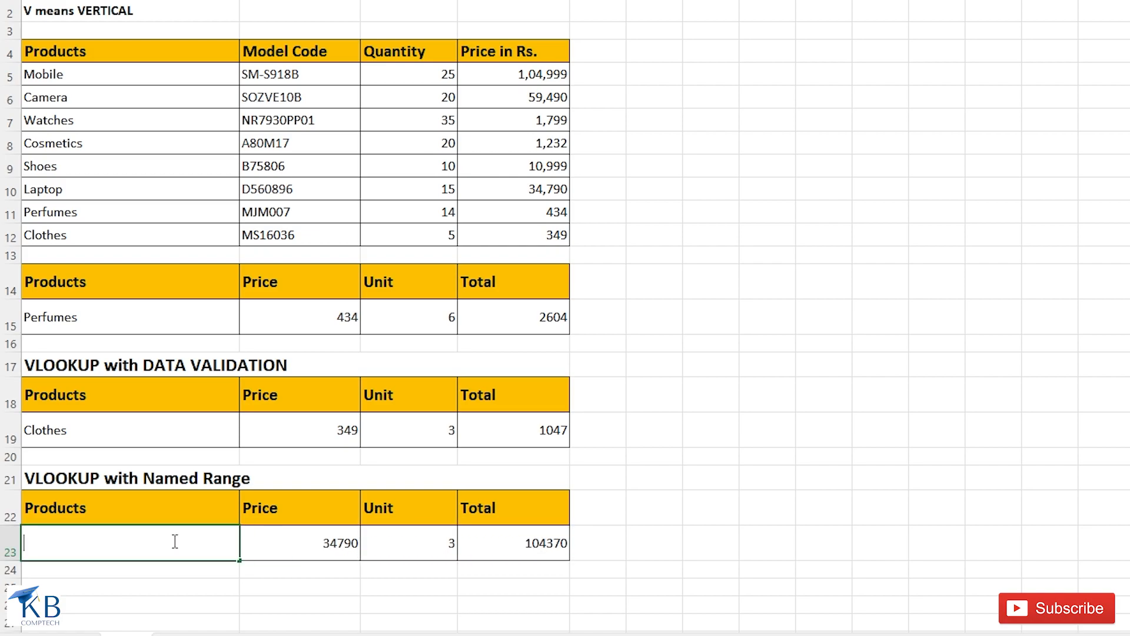
text(s)
key(Return)
click(207, 546)
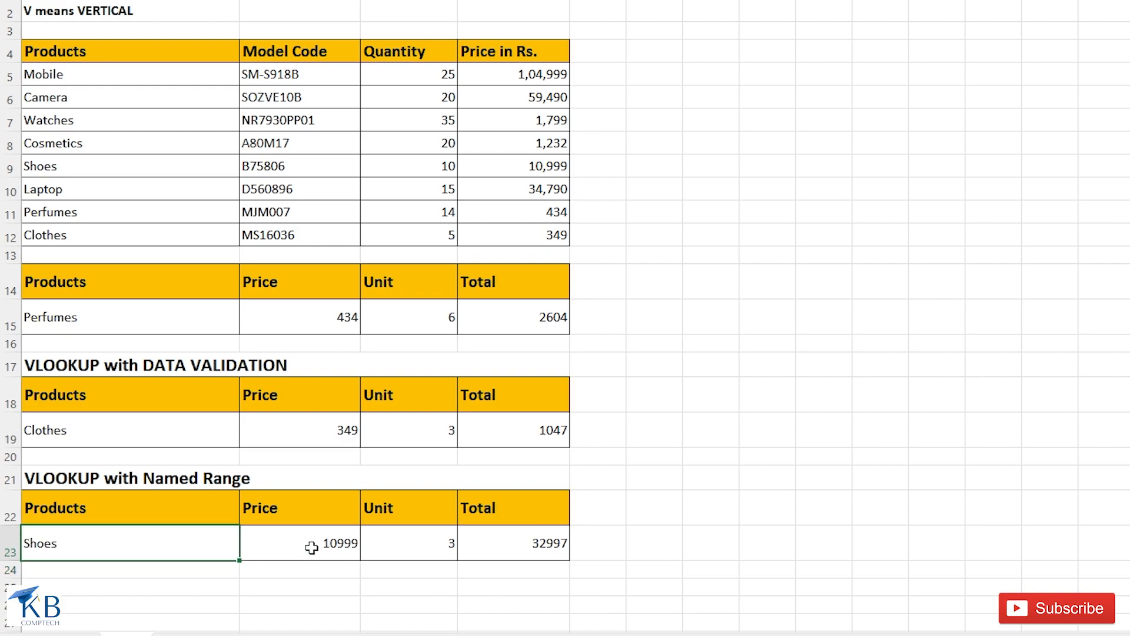